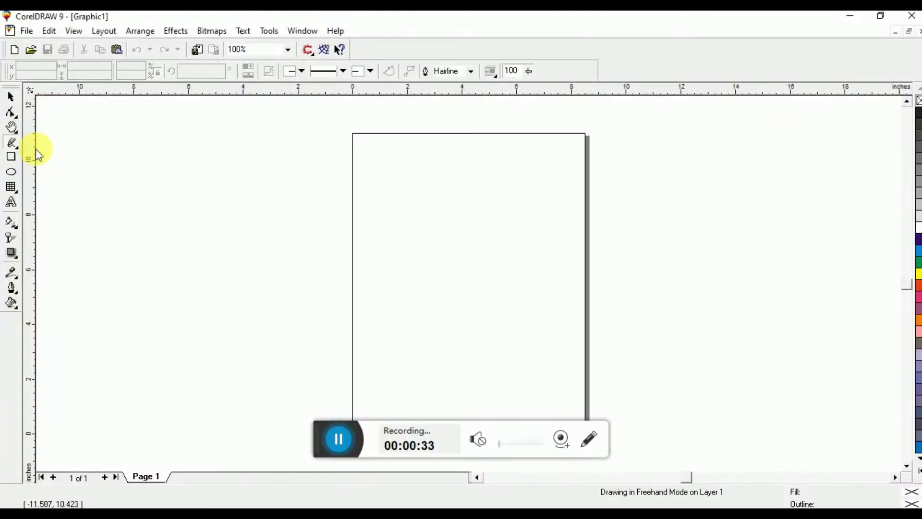
- Draw two straight freehand lines across the upper half of the page, about 15.6 in long and, below it, about 12.9 in long and horizontal
left_click(17, 101)
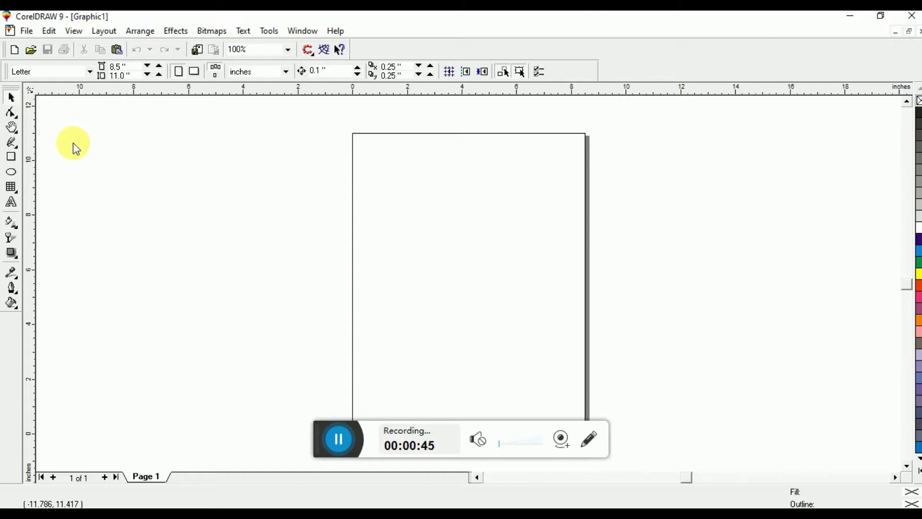
left_click(11, 143)
left_click(215, 204)
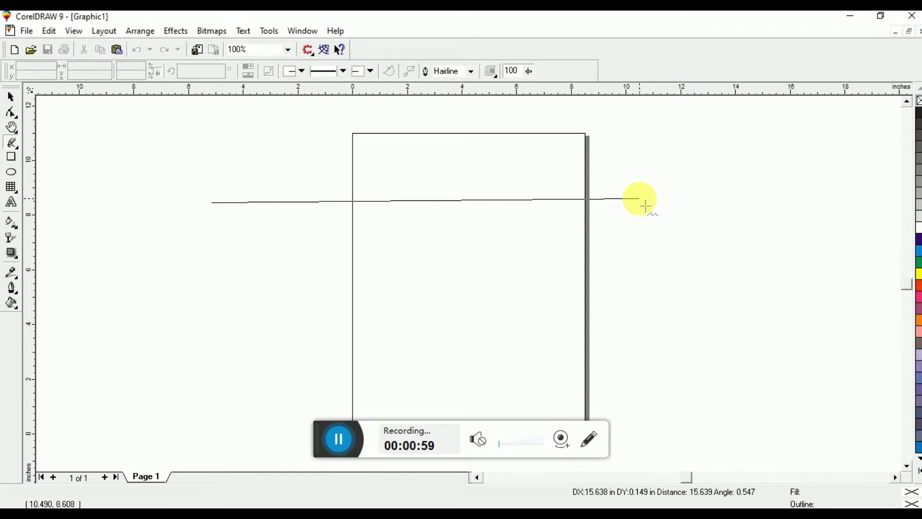
left_click(646, 206)
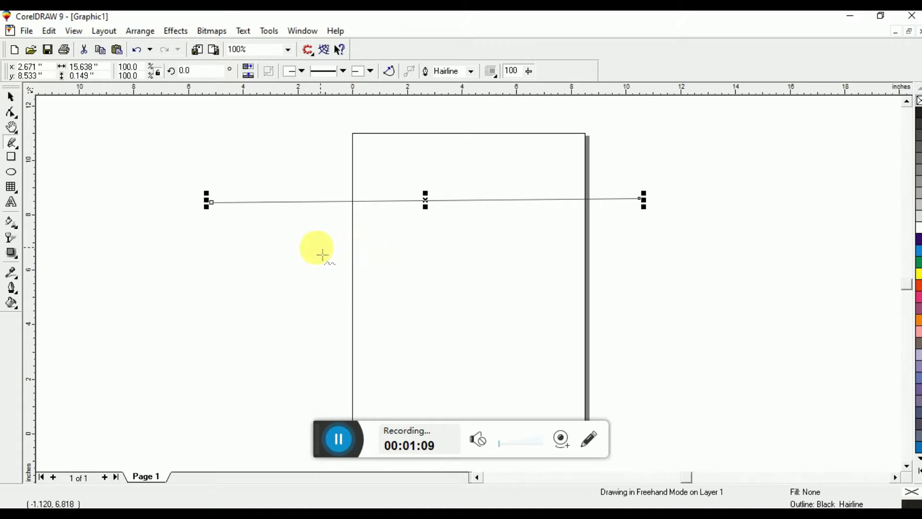
left_click(285, 256)
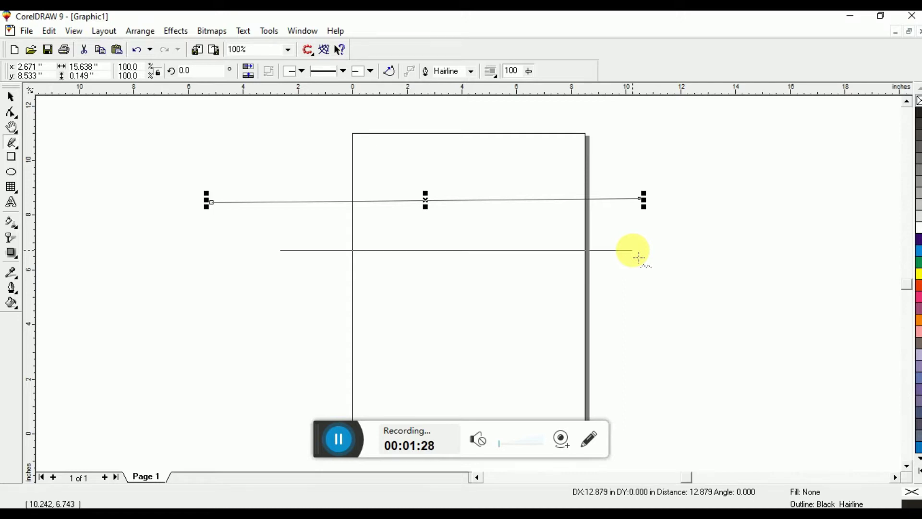
left_click(634, 250)
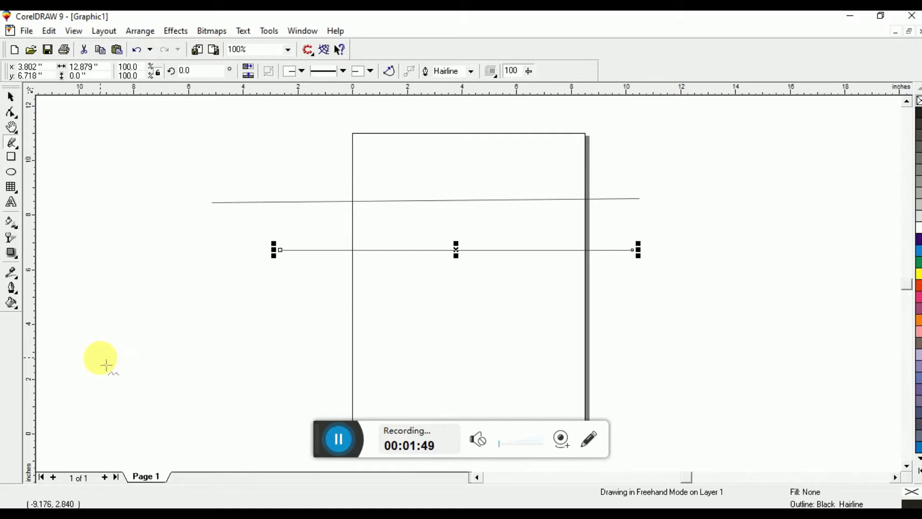
- Draw a connected freehand line below them: a horizontal segment, a V-shaped dip, and a nearly horizontal run past the page's right edge
left_click(133, 292)
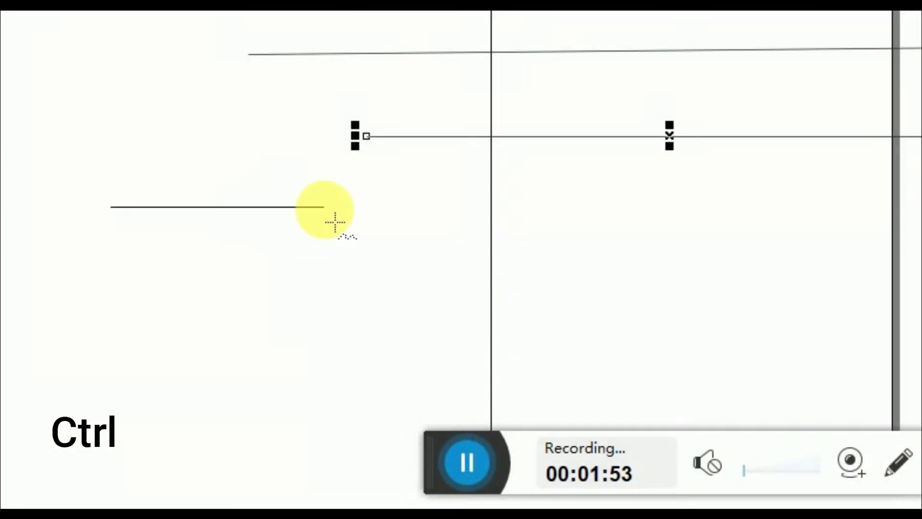
left_click(341, 220)
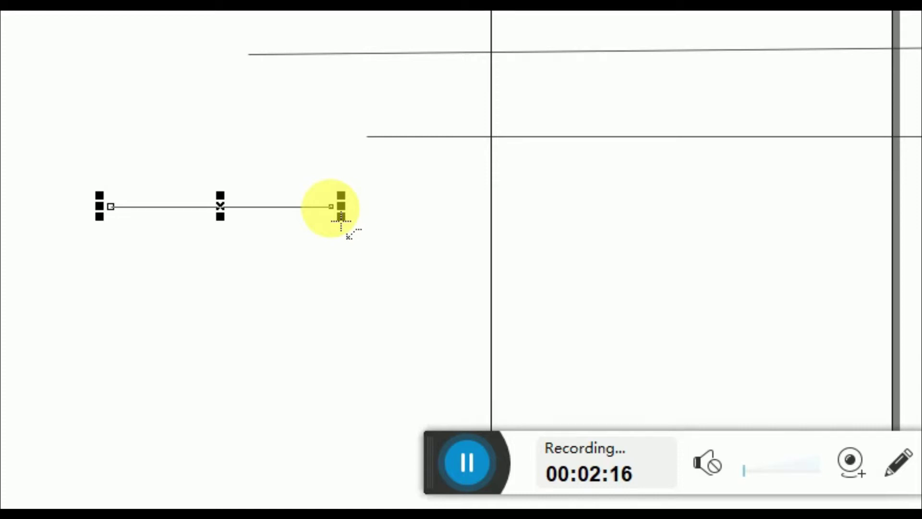
left_click(341, 220)
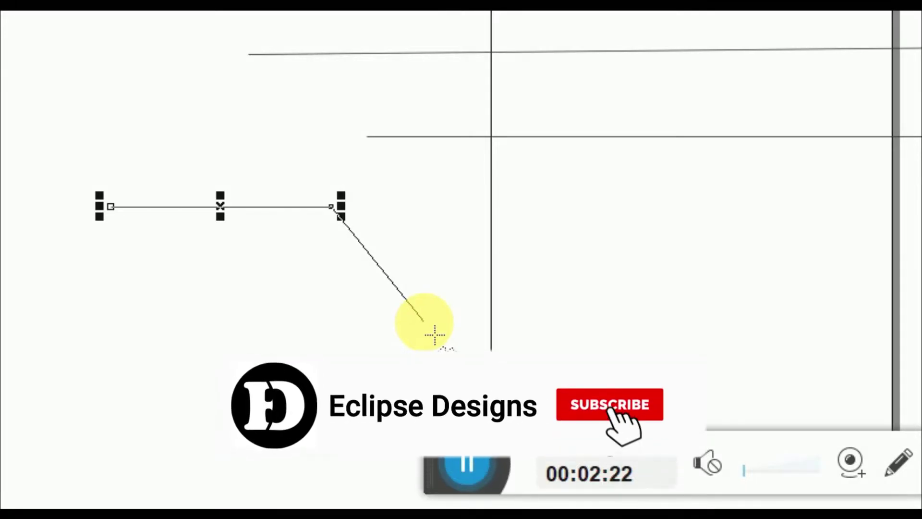
double_click(423, 321)
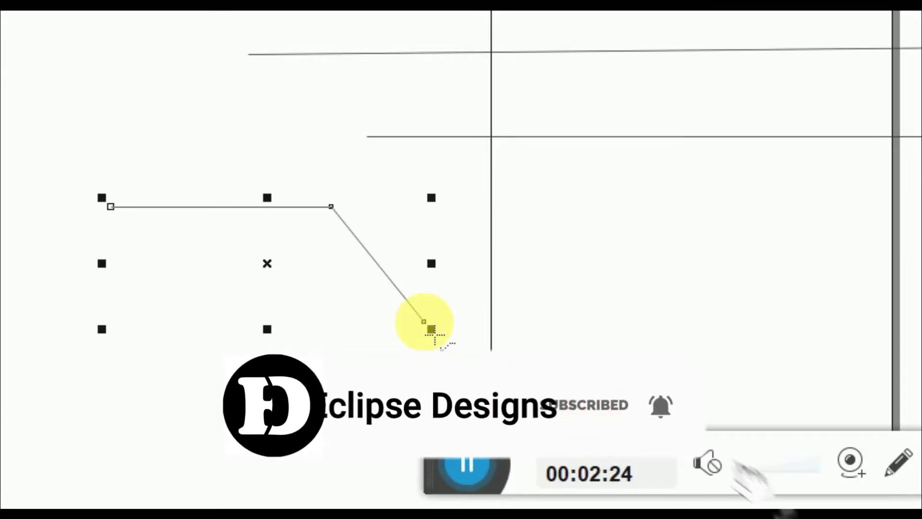
left_click(432, 331)
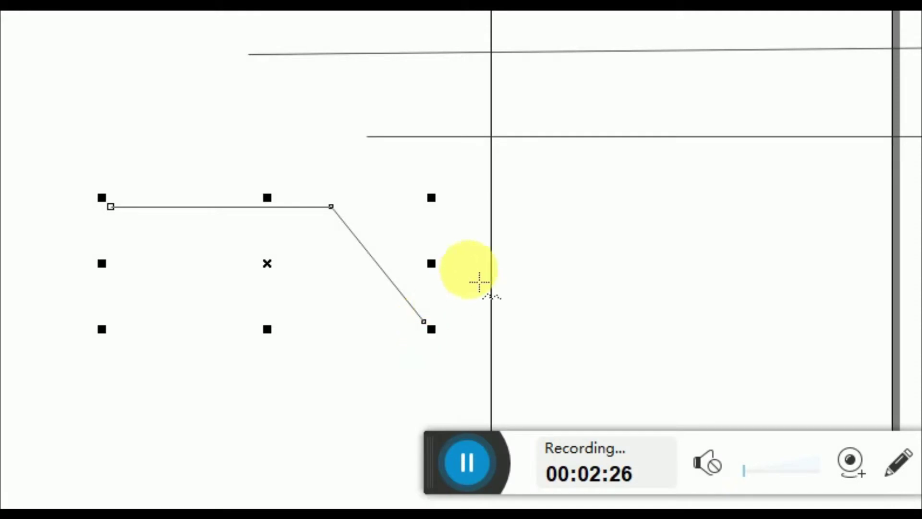
double_click(520, 210)
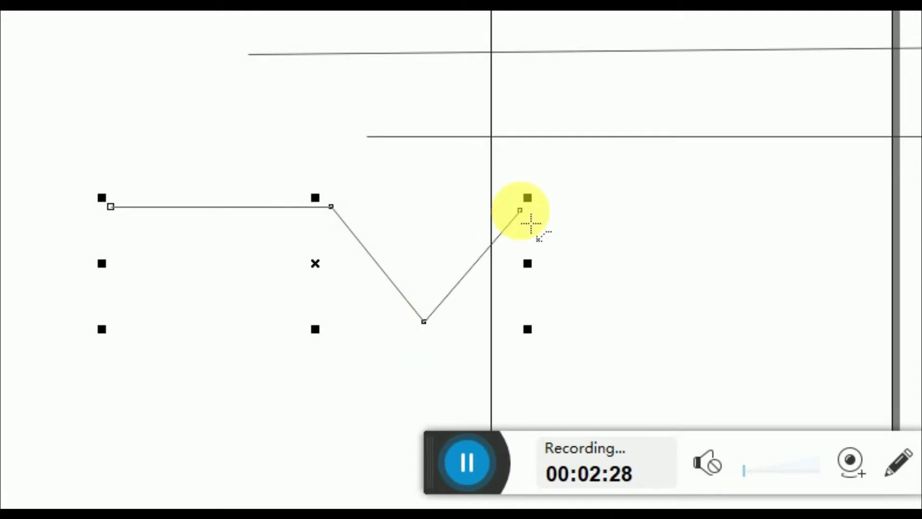
left_click_drag(520, 210, 799, 222)
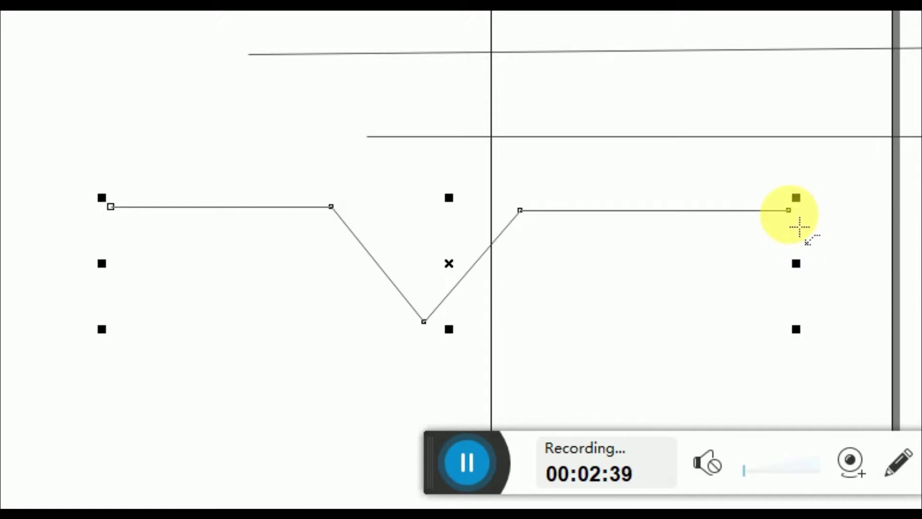
left_click(789, 210)
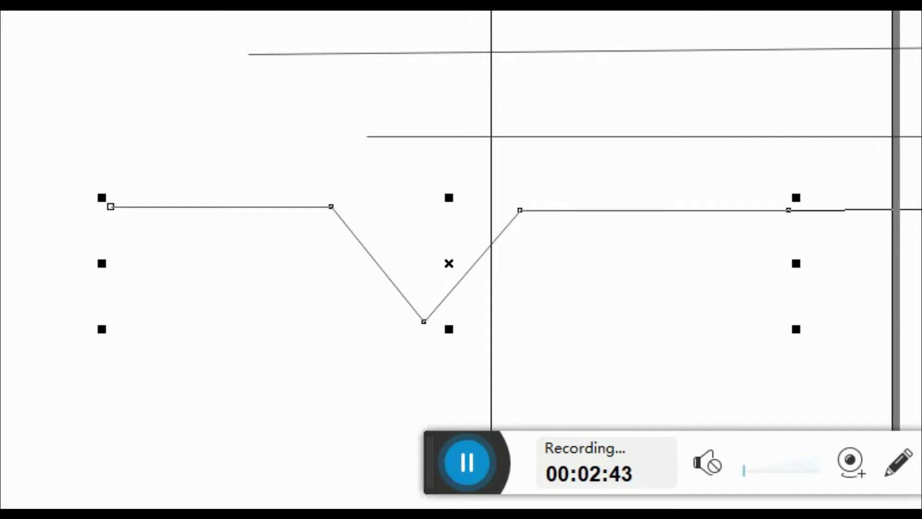
left_click(921, 210)
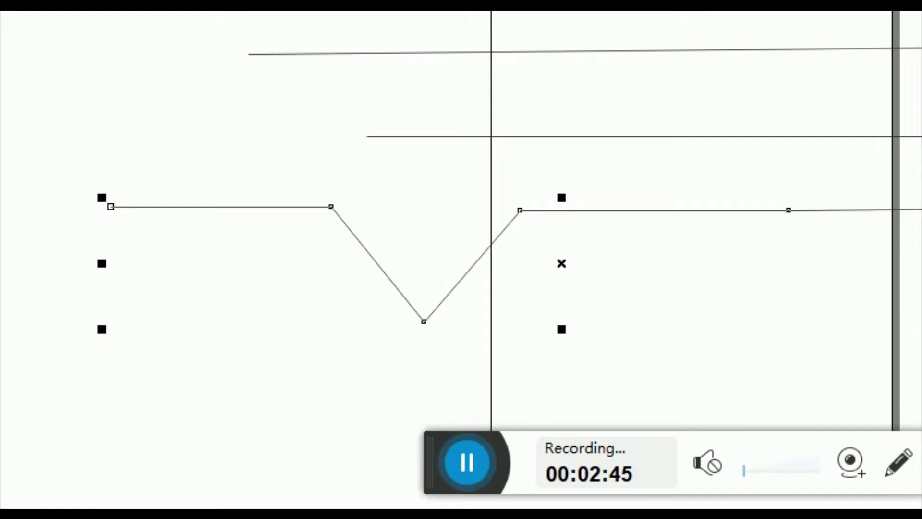
- Continue the connected line up to a tall peak, down and back below in a zigzag, closing the shape at its starting point
left_click(747, 176)
left_click(836, 331)
left_click(688, 397)
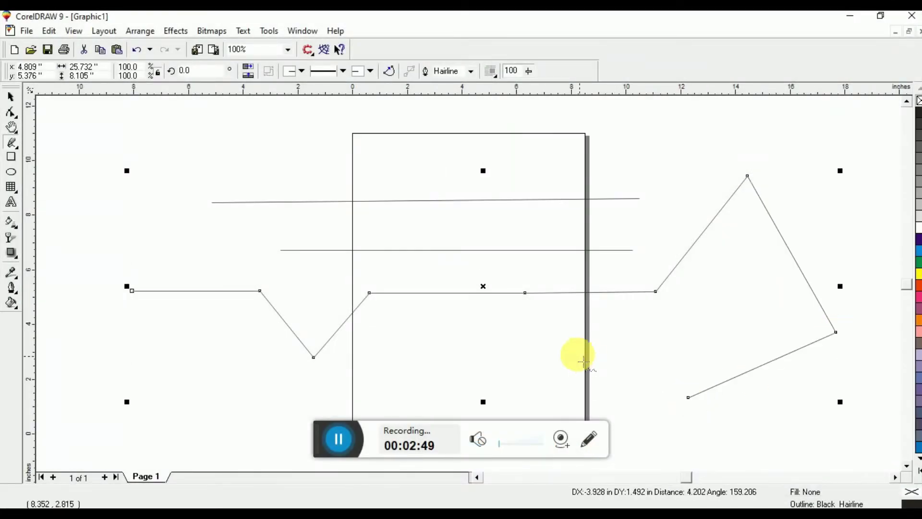
left_click(573, 349)
left_click(494, 375)
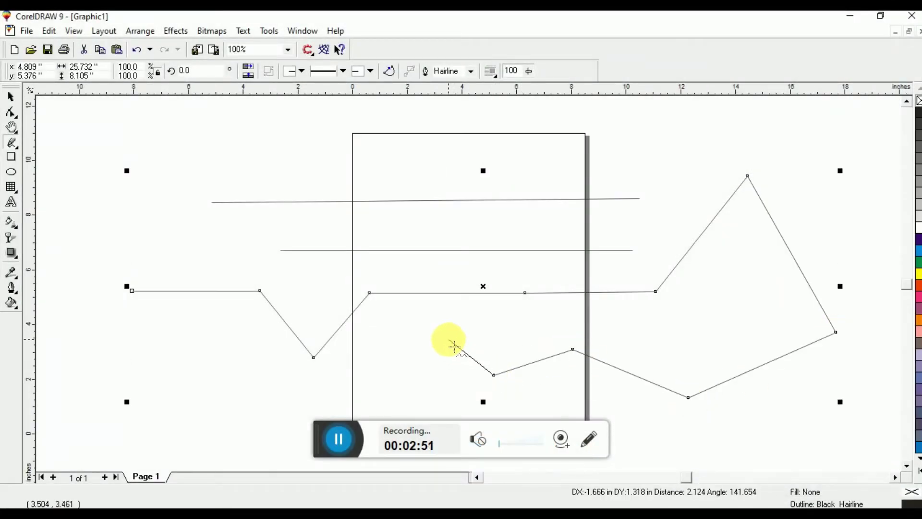
left_click(401, 390)
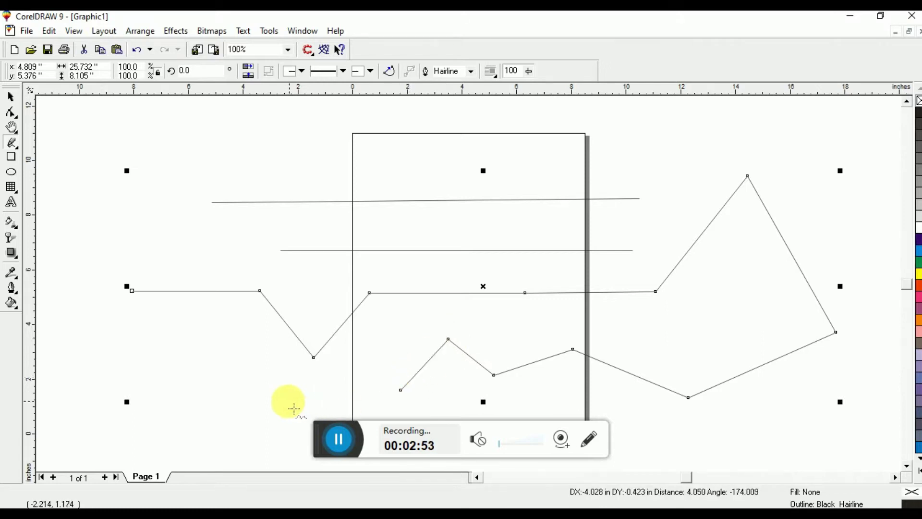
left_click(274, 394)
left_click(190, 329)
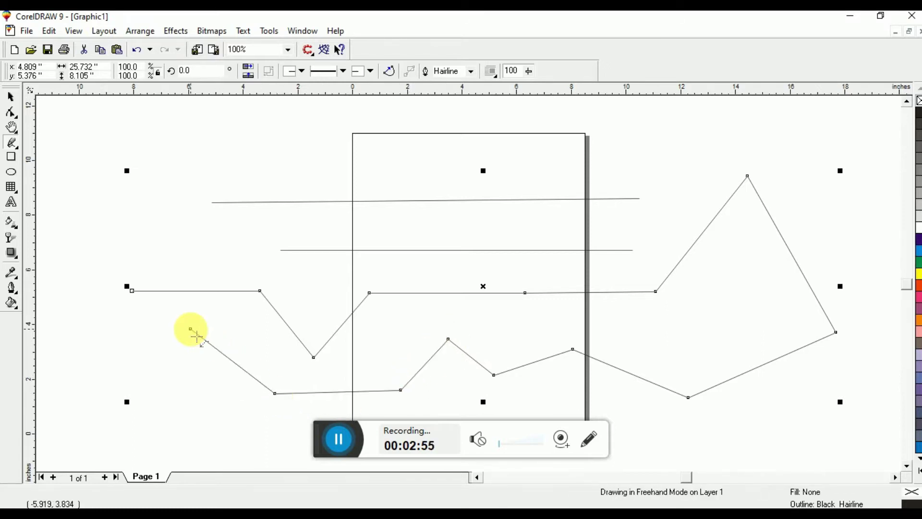
left_click(131, 292)
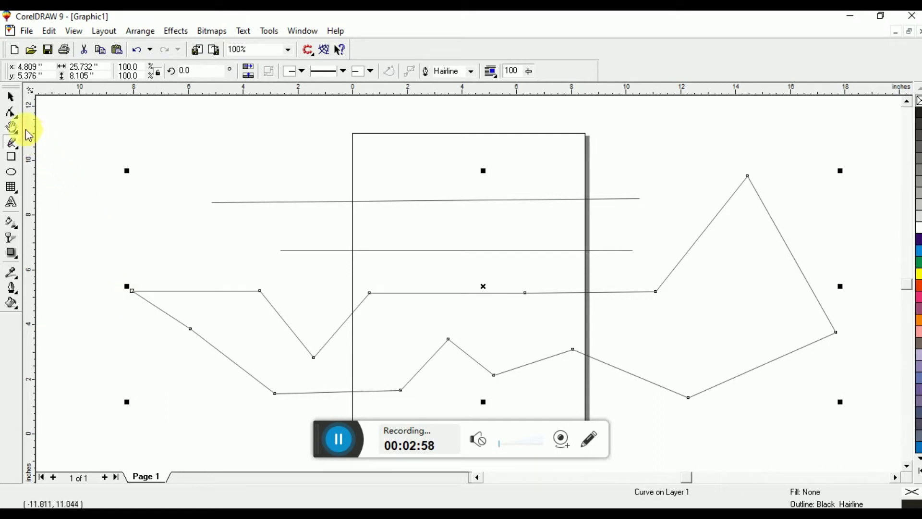
- Select both straight lines and the closed zigzag shape and delete them
left_click(11, 98)
left_click(48, 111)
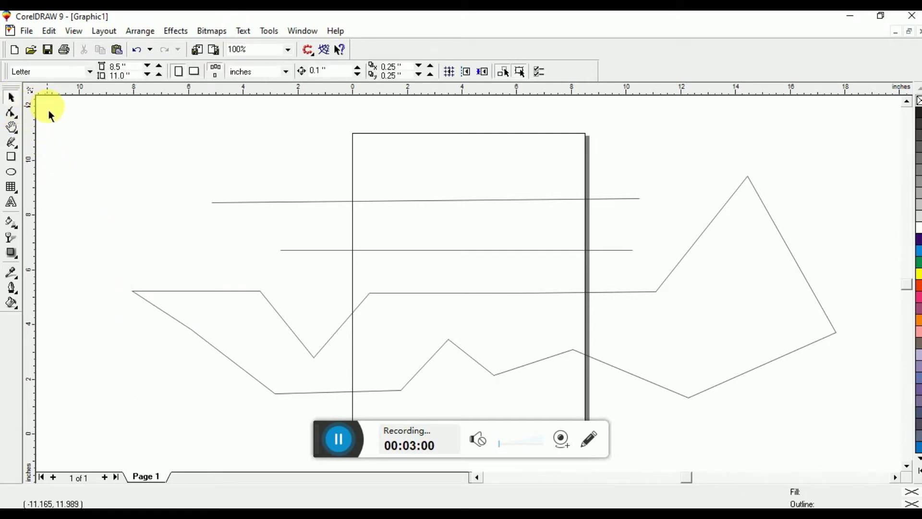
left_click_drag(72, 115, 881, 432)
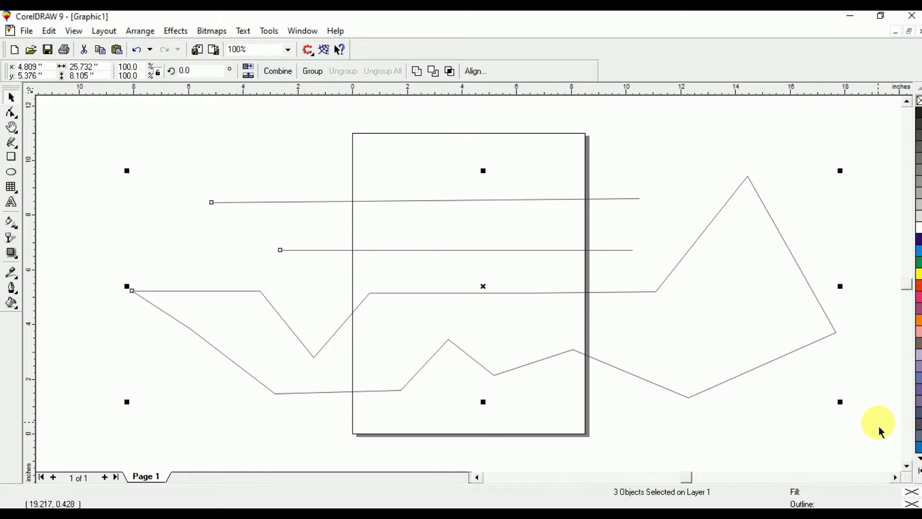
key("Delete")
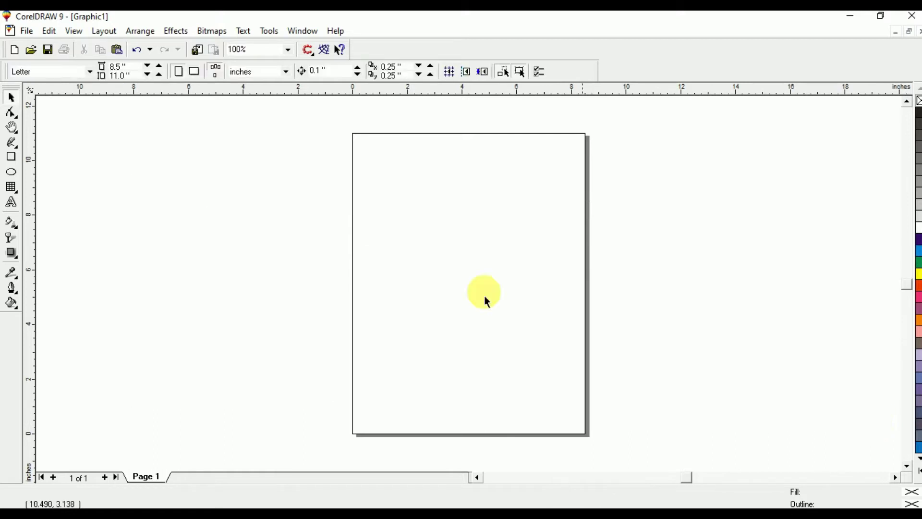
- Draw a horizontal freehand line about 5.87 in long across the page, centred slightly above mid-height
left_click(12, 143)
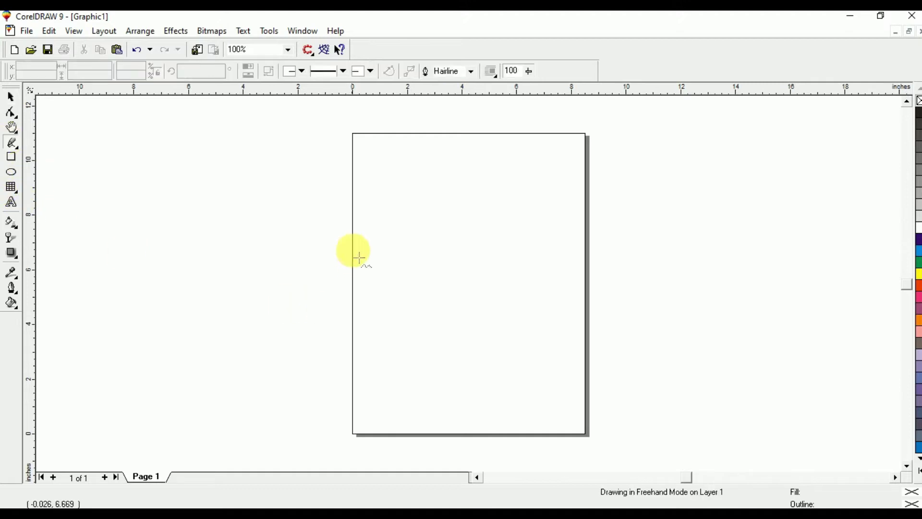
left_click(388, 239)
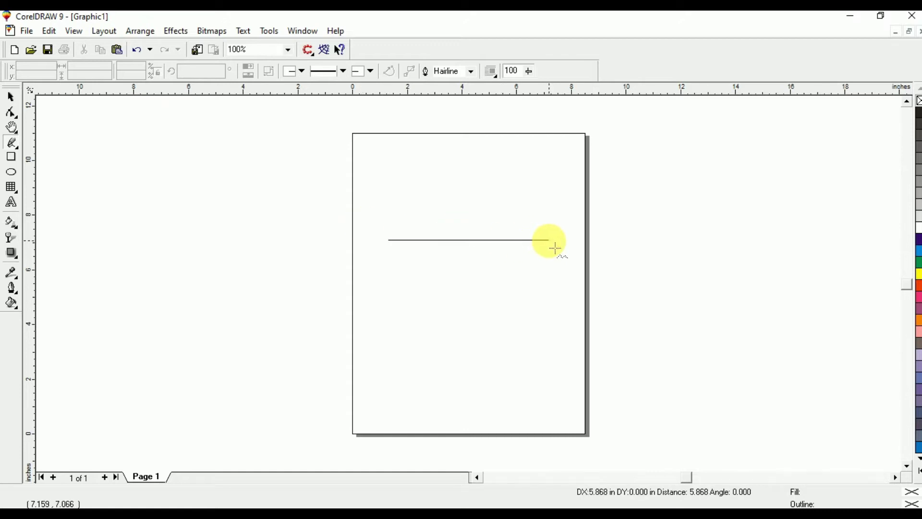
left_click(556, 248)
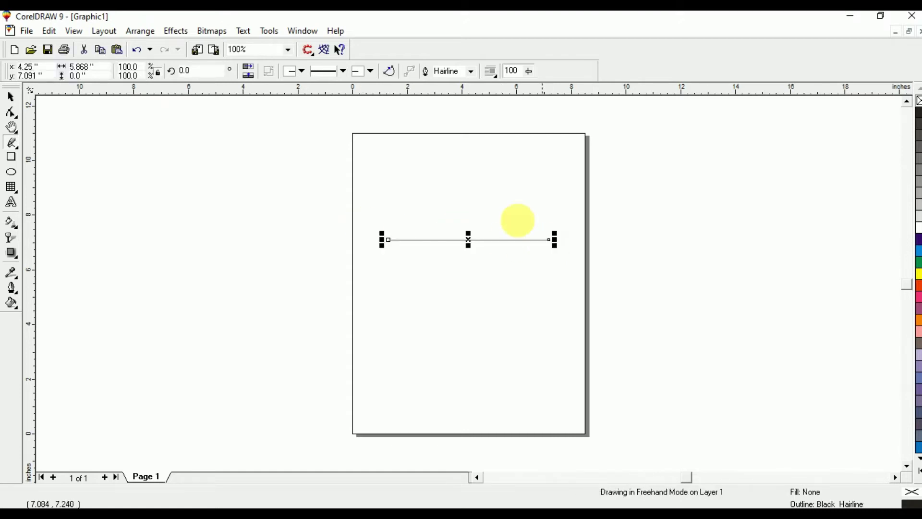
left_click(12, 97)
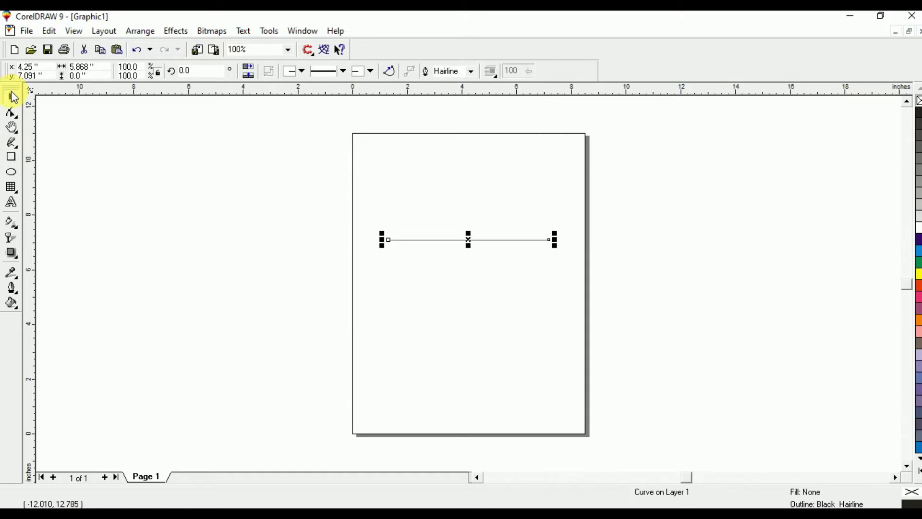
- Use the Shape tool to mark points along the horizontal line near both ends, finishing with one at its middle
key("F4")
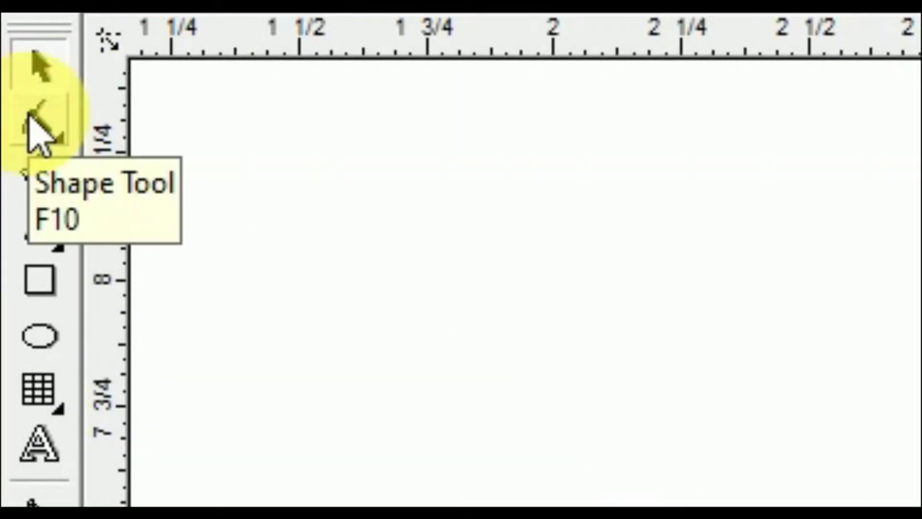
left_click(29, 118)
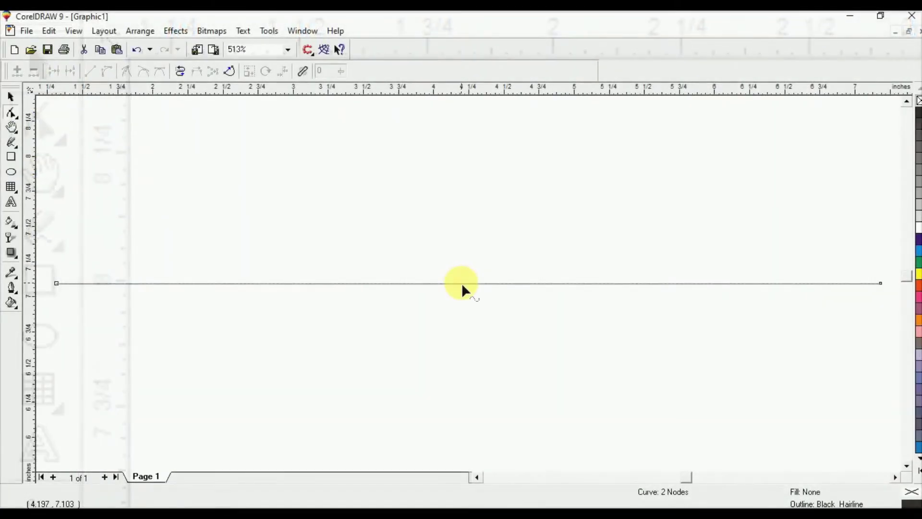
left_click(462, 284)
left_click(206, 283)
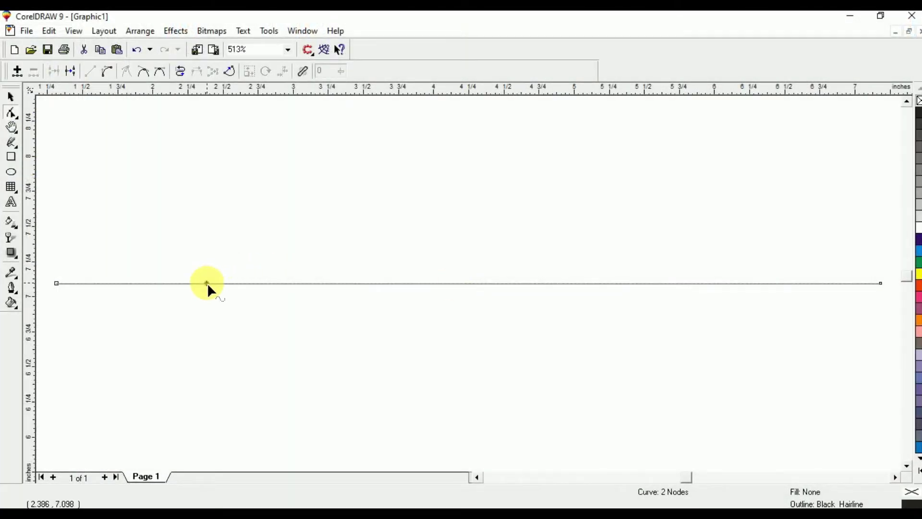
left_click(732, 284)
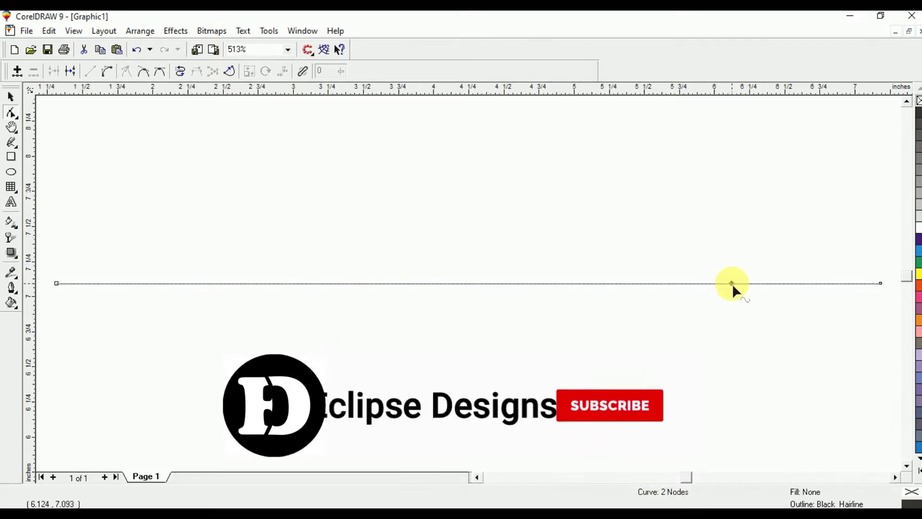
left_click(470, 285)
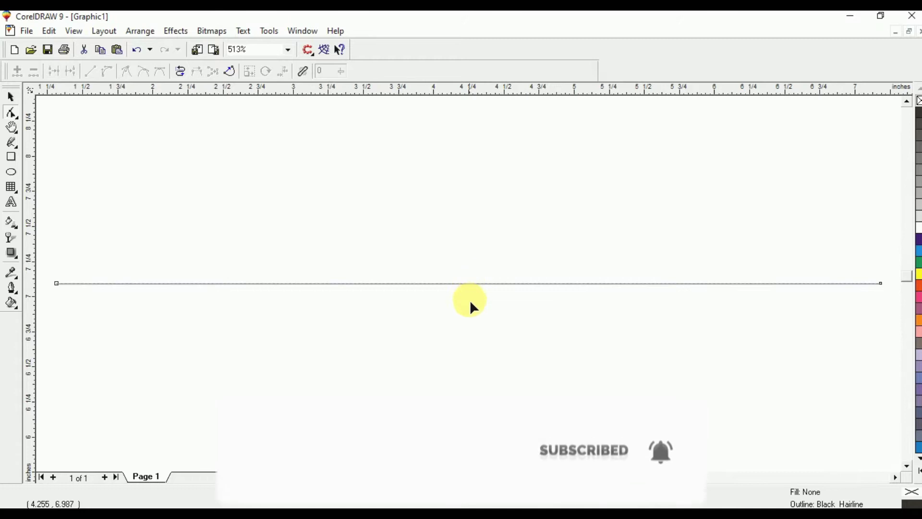
left_click(464, 283)
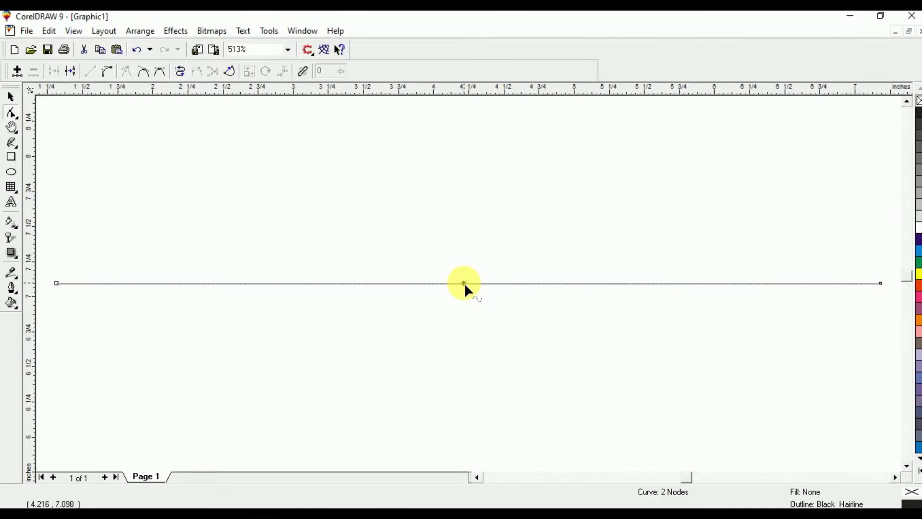
- Convert the straight line segment to a curve at its middle point and undo the conversion
right_click(464, 283)
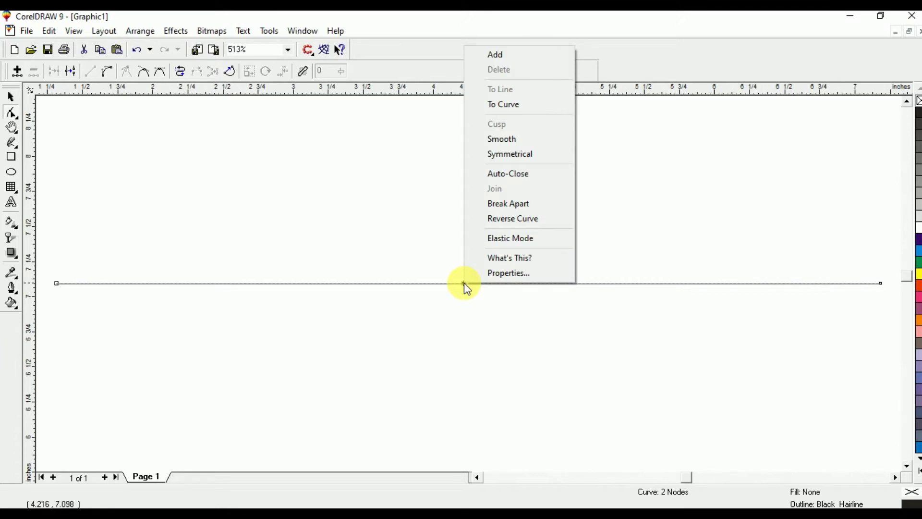
left_click(511, 108)
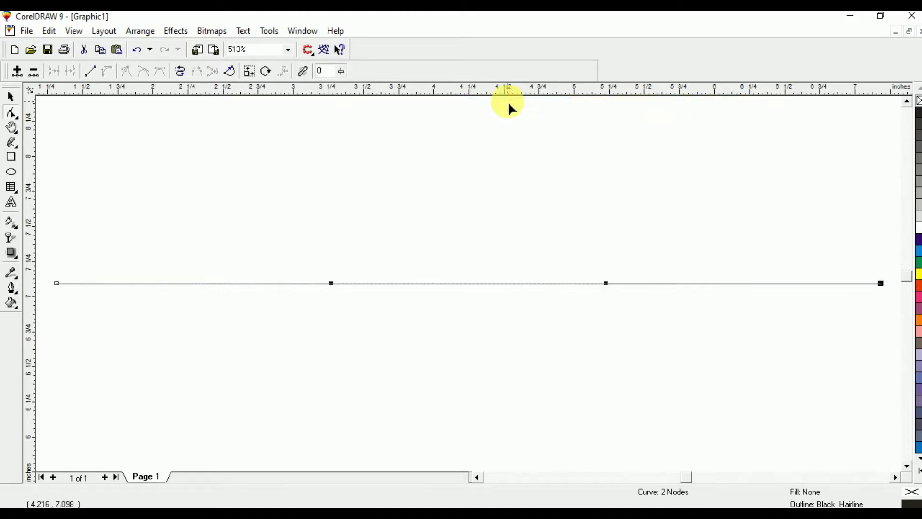
key("ctrl+z")
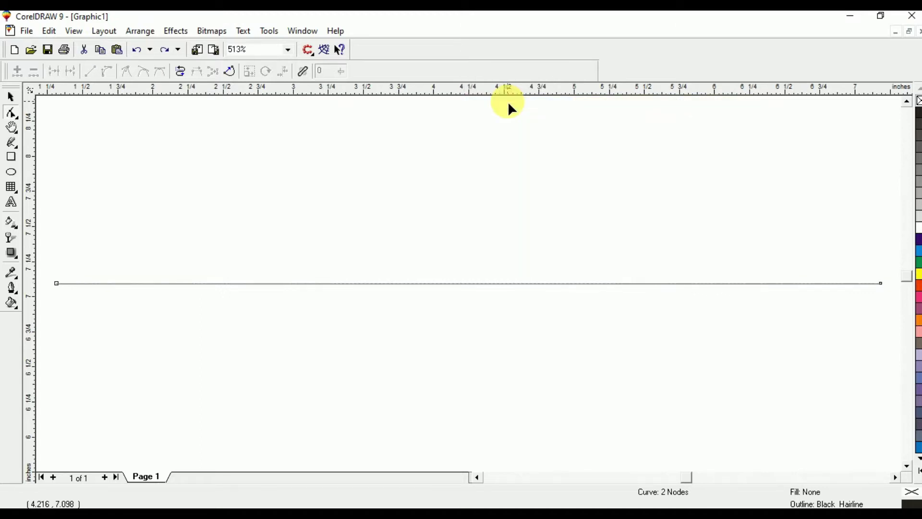
- Use Convert Line To Curve on the horizontal line from a point at its middle and undo that change
left_click(460, 283)
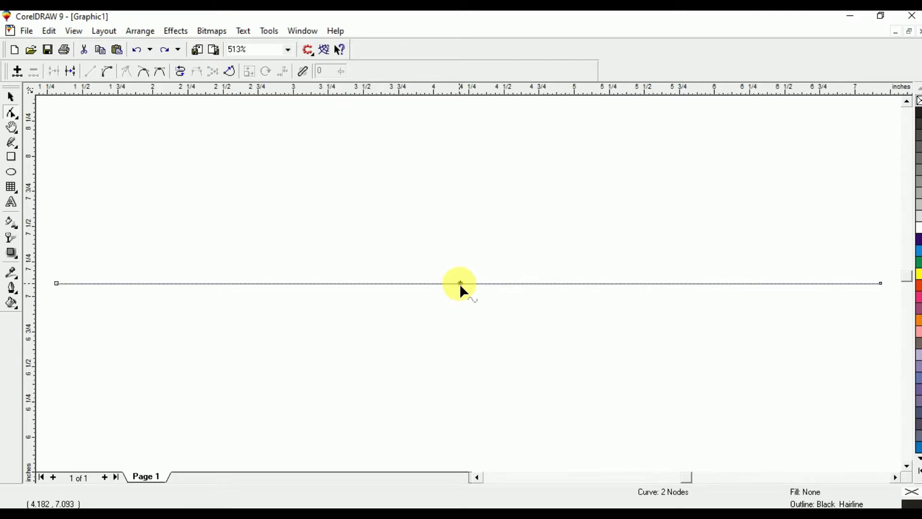
right_click(459, 283)
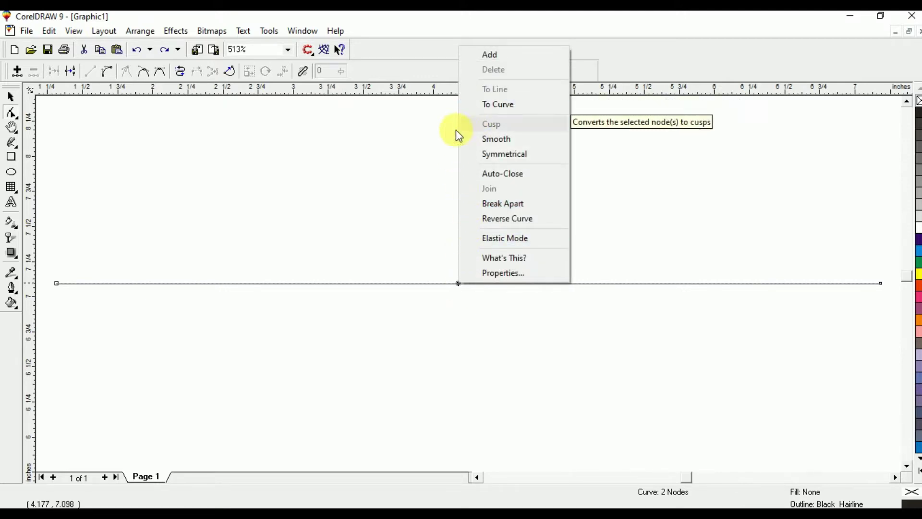
left_click(134, 128)
left_click(479, 284)
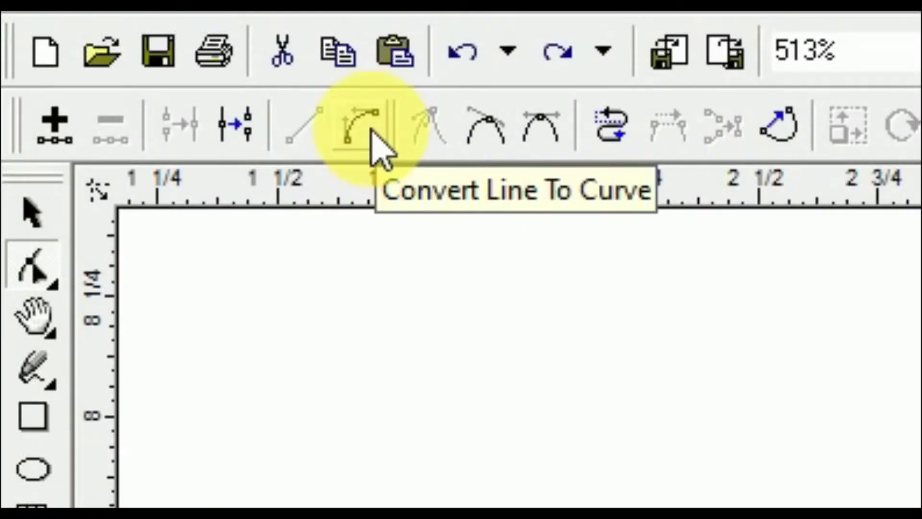
left_click(377, 140)
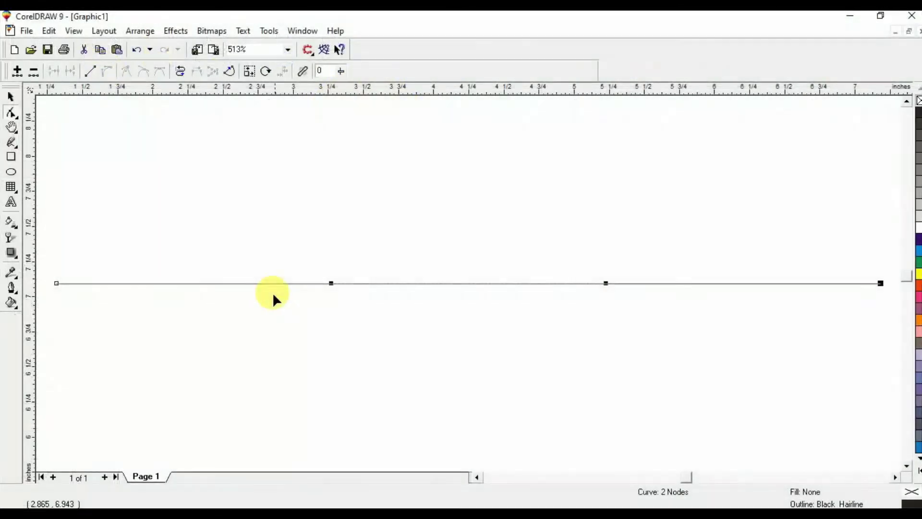
left_click_drag(252, 234, 552, 361)
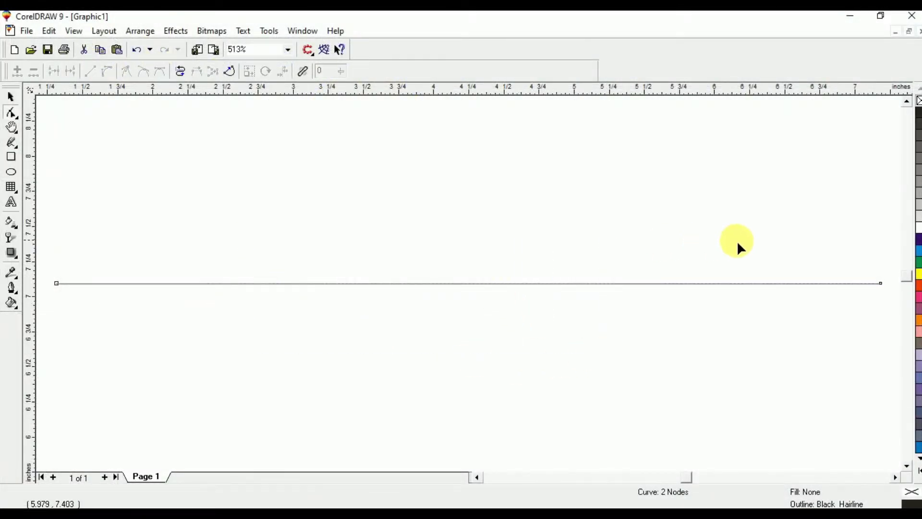
key("ctrl+z")
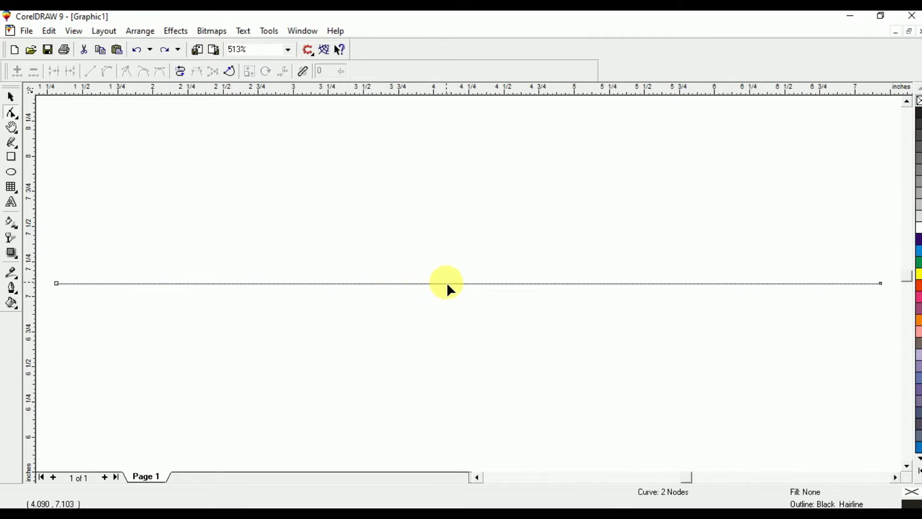
- Check both end nodes of the horizontal line, mark a point near its middle and convert the segment to a curve
left_click(57, 283)
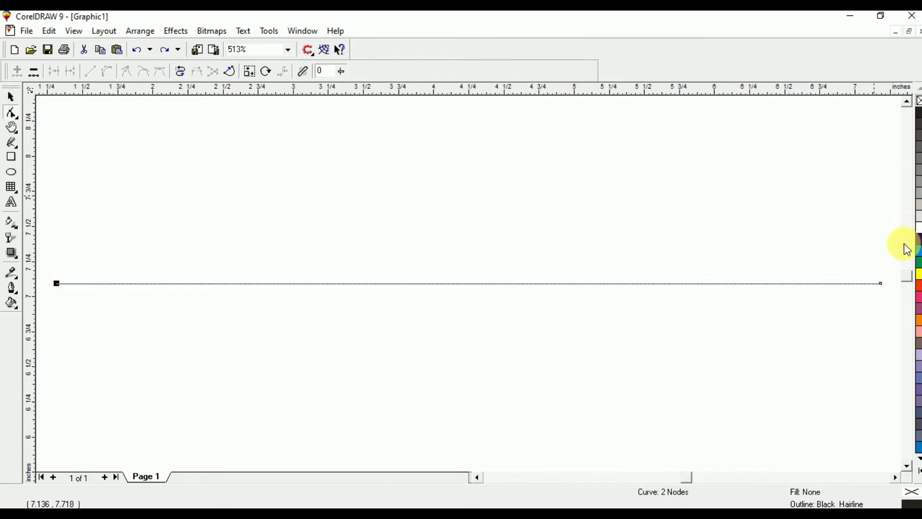
left_click(881, 283)
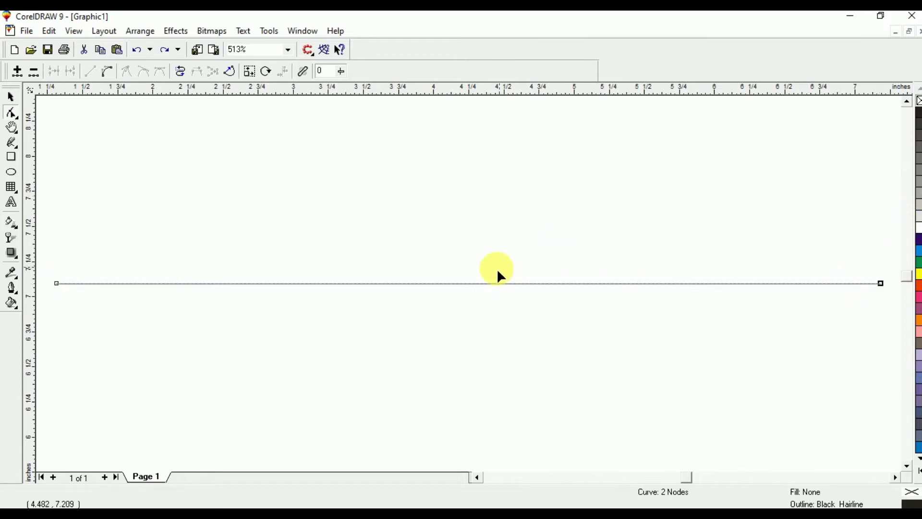
left_click(450, 283)
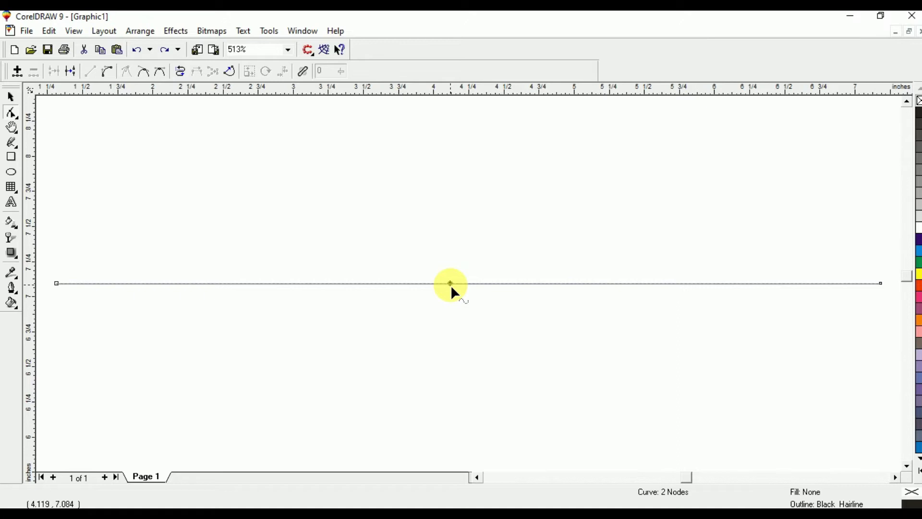
right_click(451, 284)
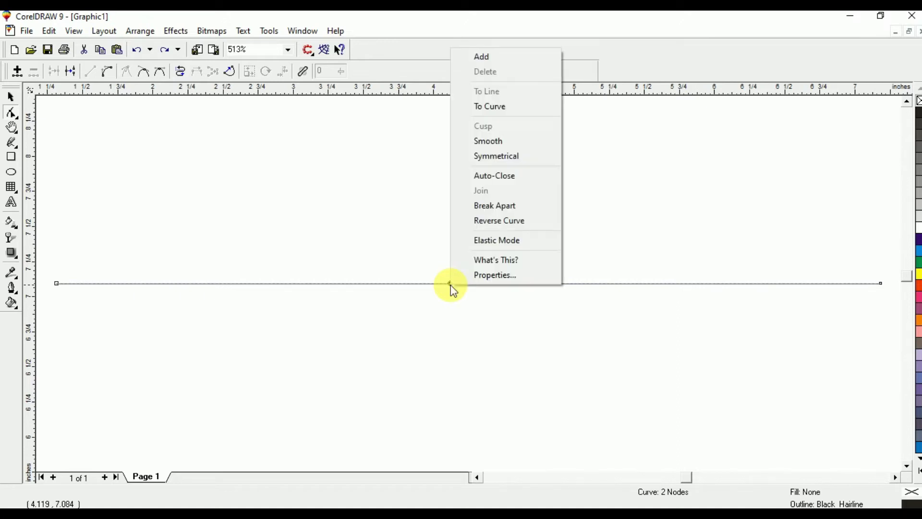
left_click(489, 105)
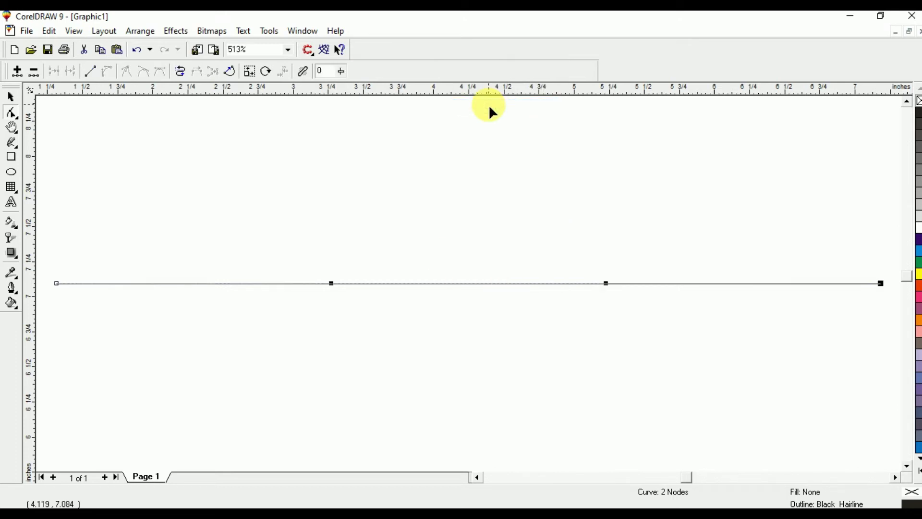
left_click(474, 154)
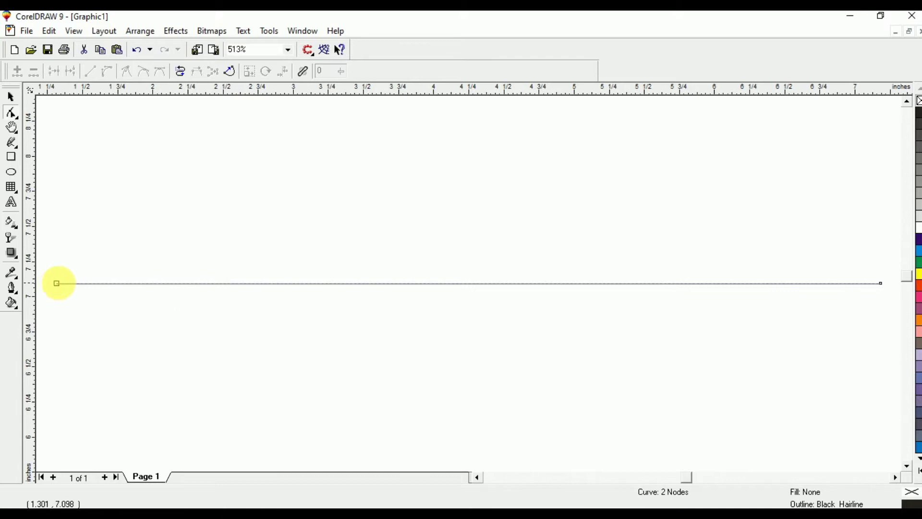
- Select the curve's end nodes to show the control handles and pull the left handle upward to arch the left half
left_click(57, 285)
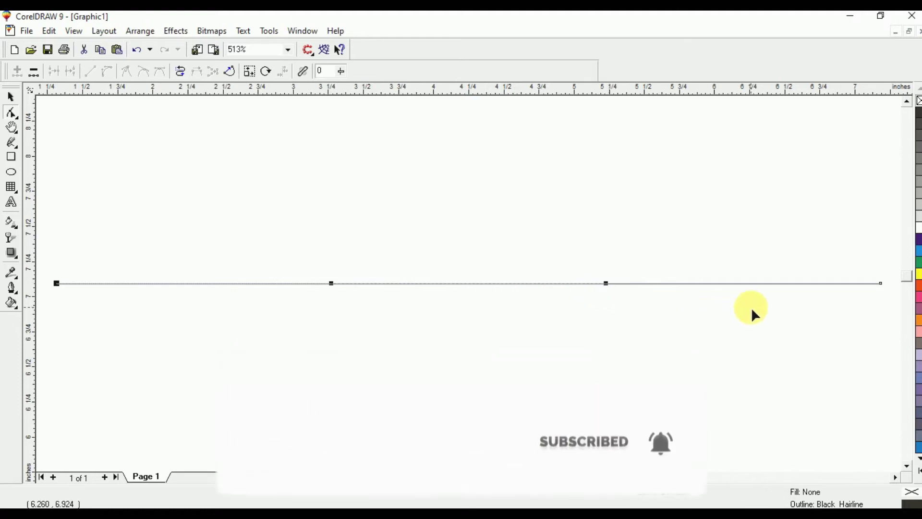
left_click(881, 283)
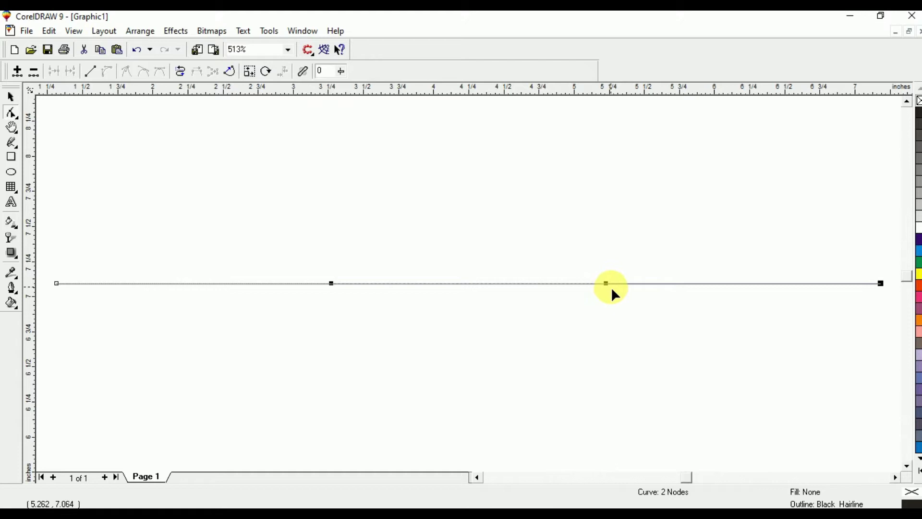
left_click_drag(331, 284, 330, 167)
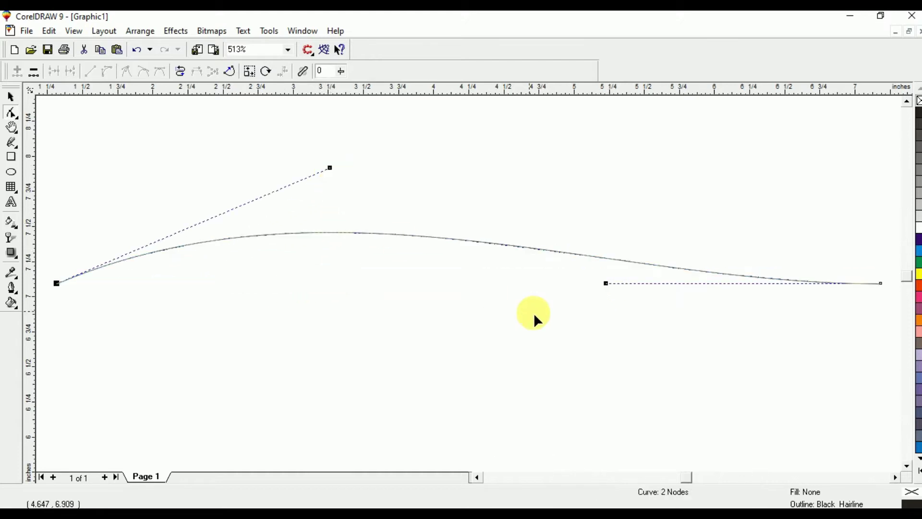
left_click(605, 303)
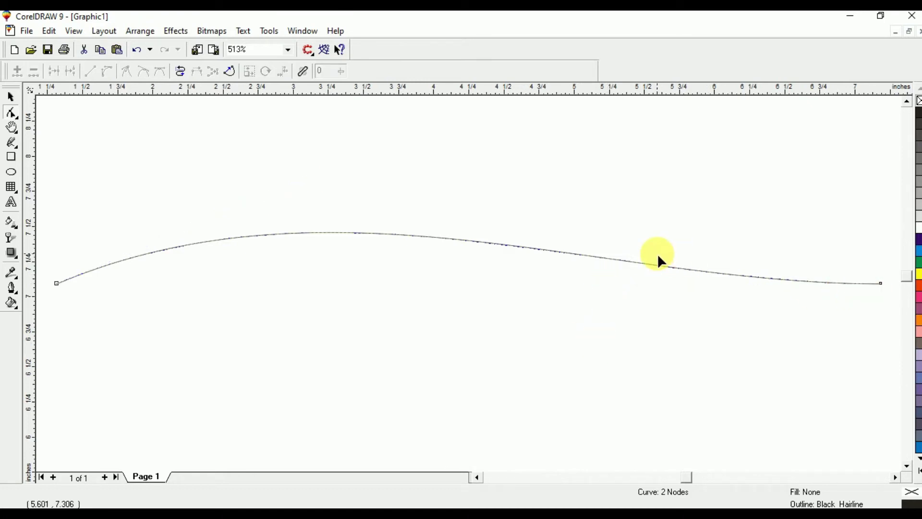
- Swing the right end node's control handle down, up and finally down to about (4.68, 6.42) in for an S-shaped wave
left_click(881, 283)
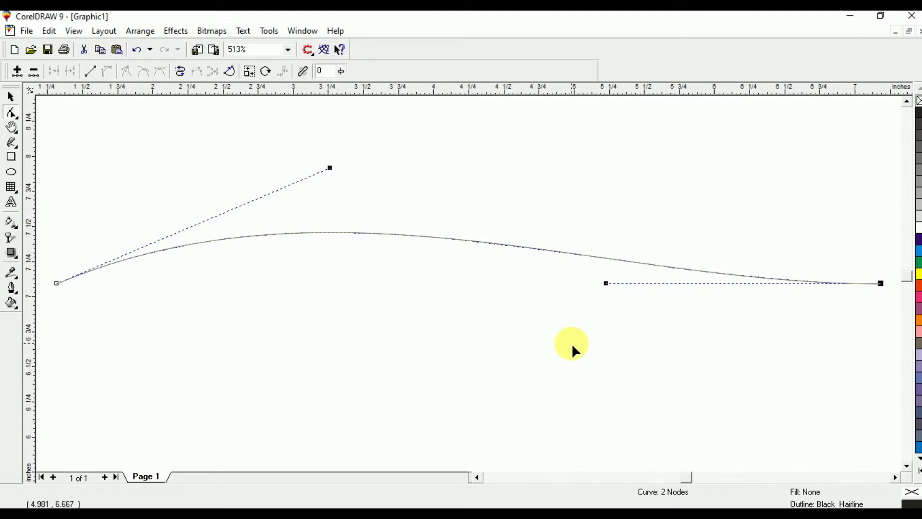
left_click_drag(606, 284, 558, 374)
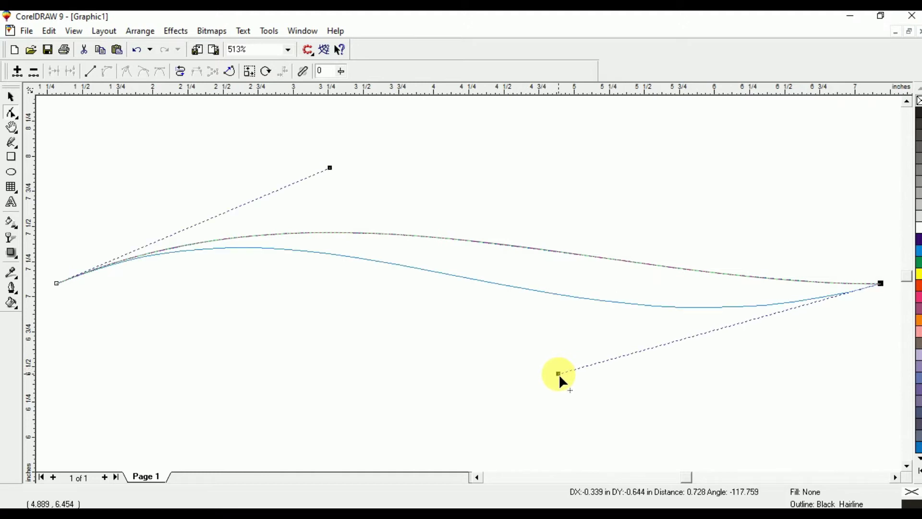
left_click_drag(558, 374, 554, 138)
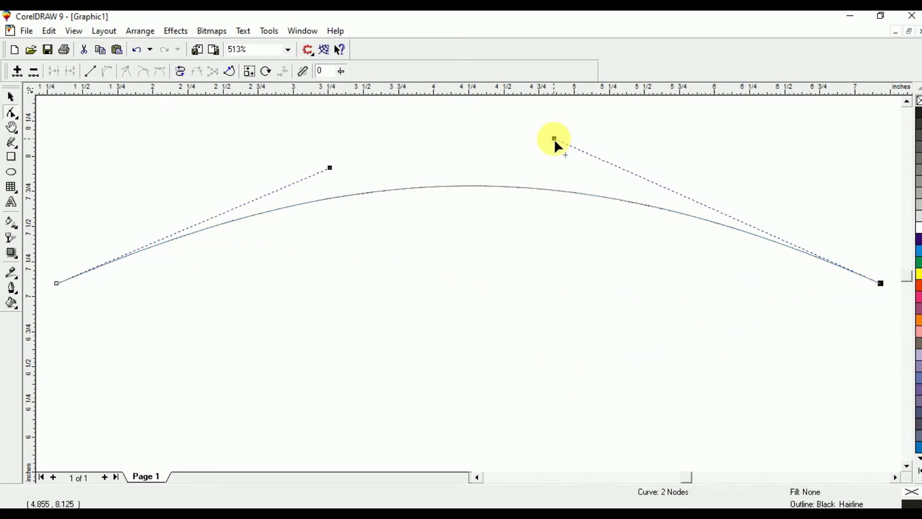
left_click_drag(554, 138, 529, 378)
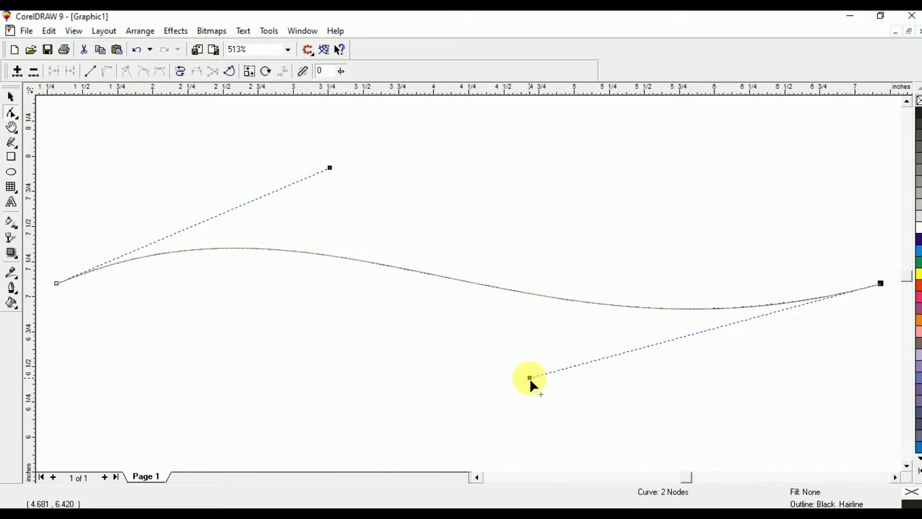
- Paste the two copied line objects onto the page and delete them
key("space")
key("ctrl+v")
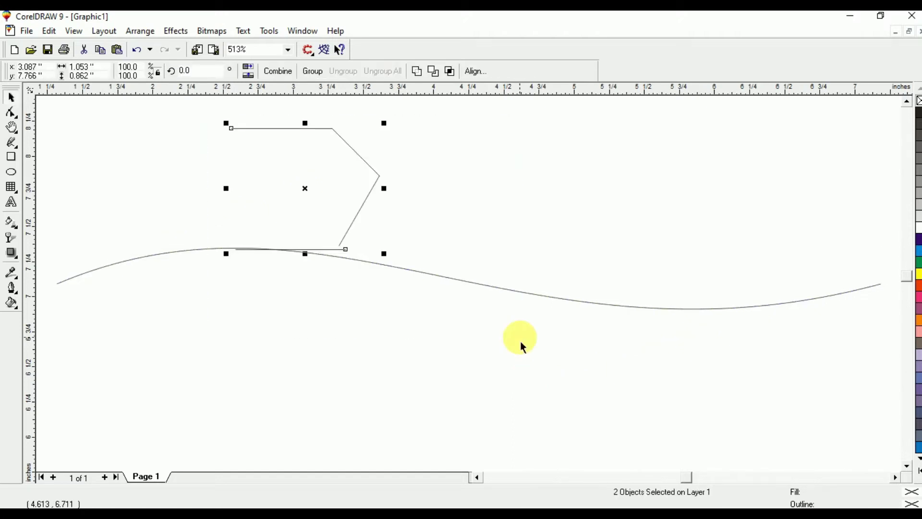
key("Delete")
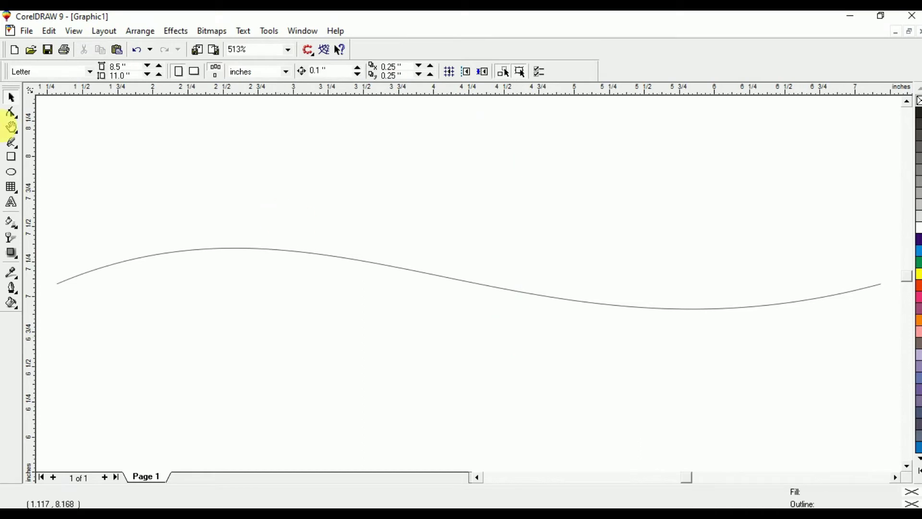
- Draw a closed four-sided freehand shape of connected straight lines, about 1.07 in wide and 1.49 in high, across the wavy curve
left_click(12, 142)
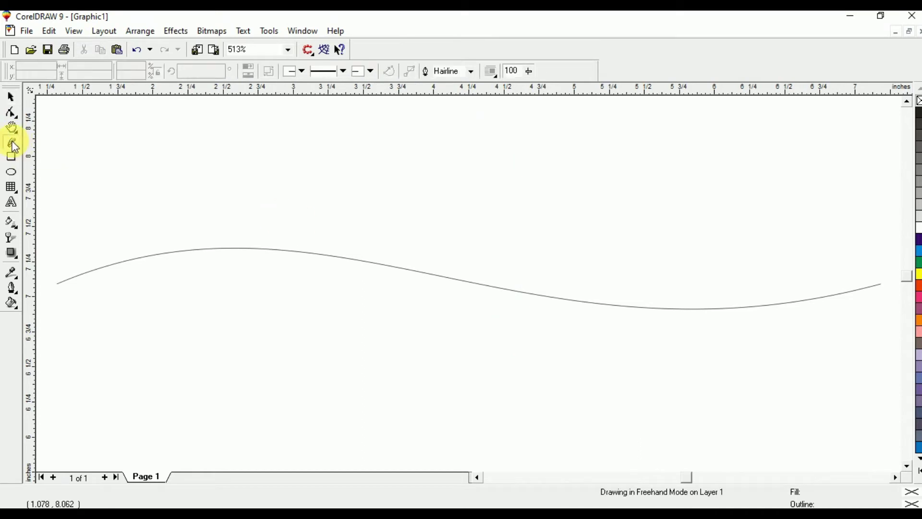
left_click(305, 120)
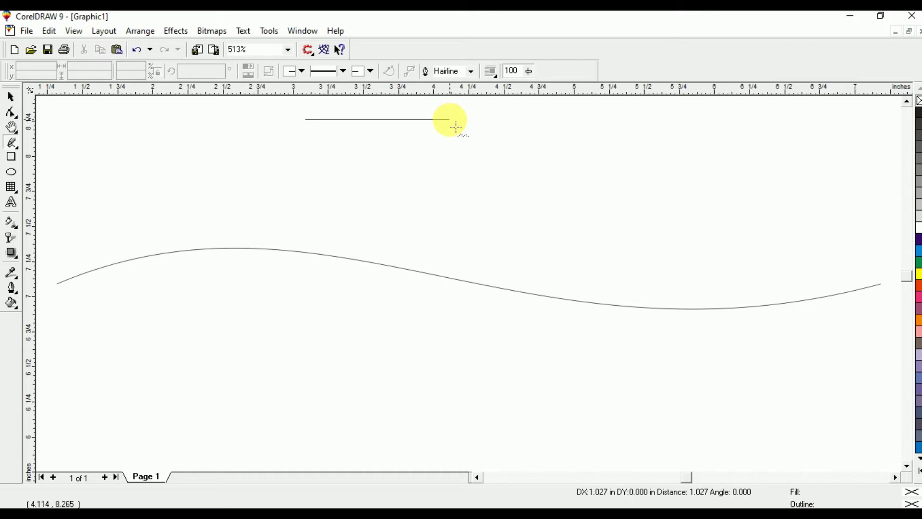
double_click(450, 120)
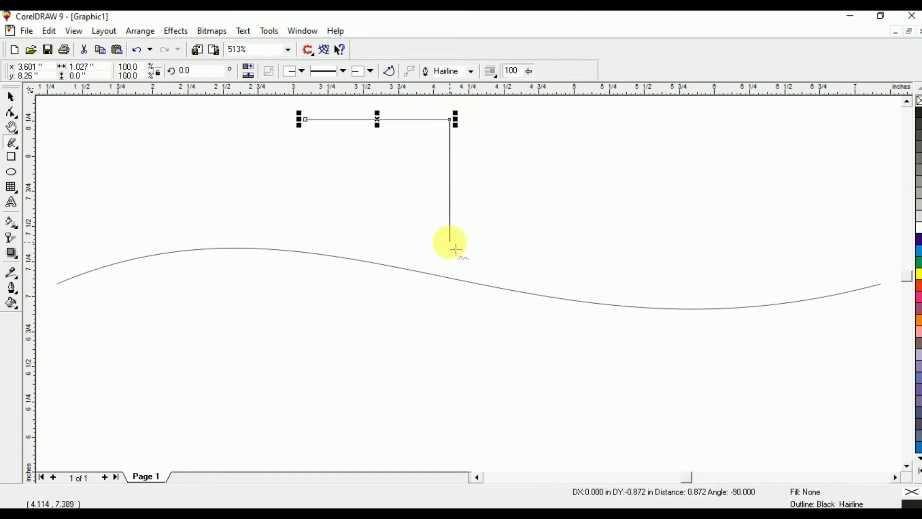
double_click(450, 242)
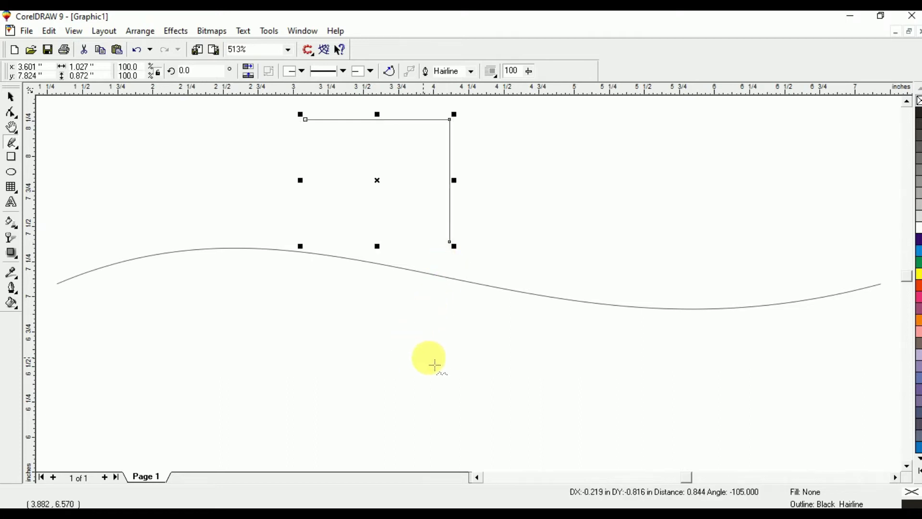
double_click(300, 329)
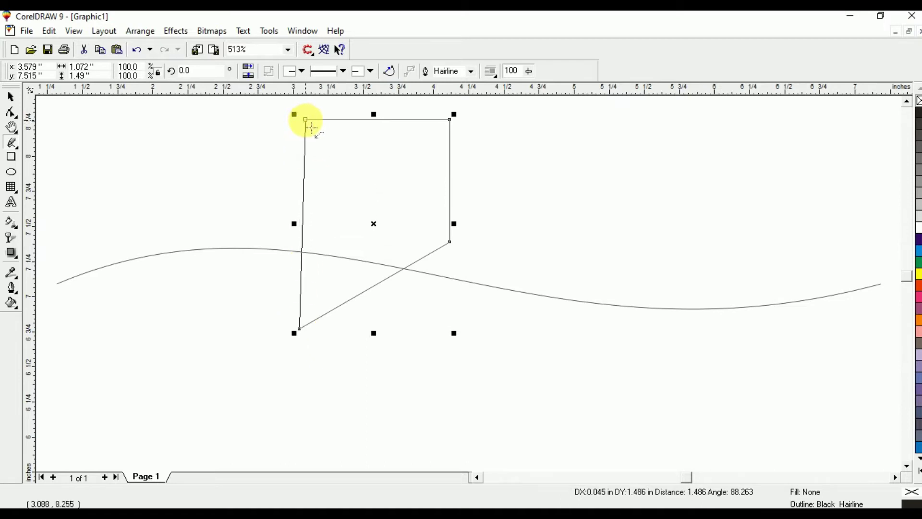
left_click(306, 123)
- Delete the wavy curve and move the closed four-sided shape so its centre is at about X 4.35 in, Y 7.04 in
key("space")
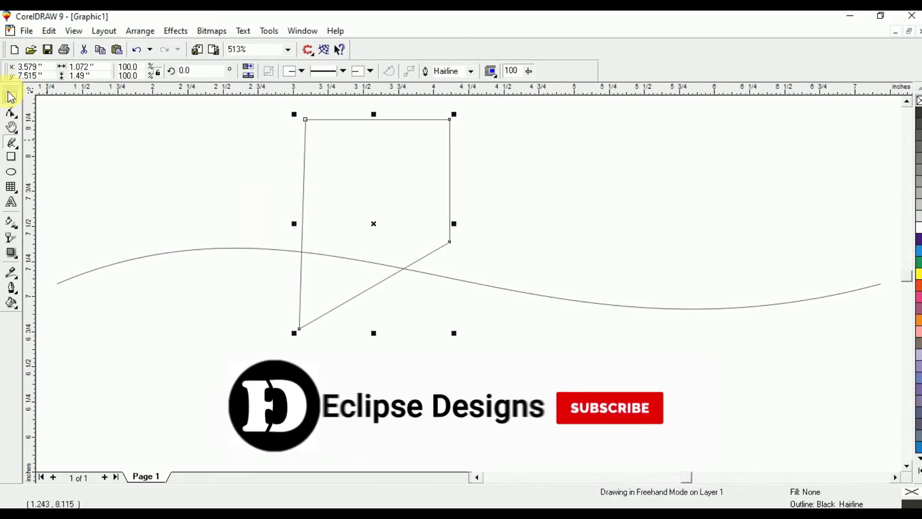
left_click_drag(450, 209, 445, 229)
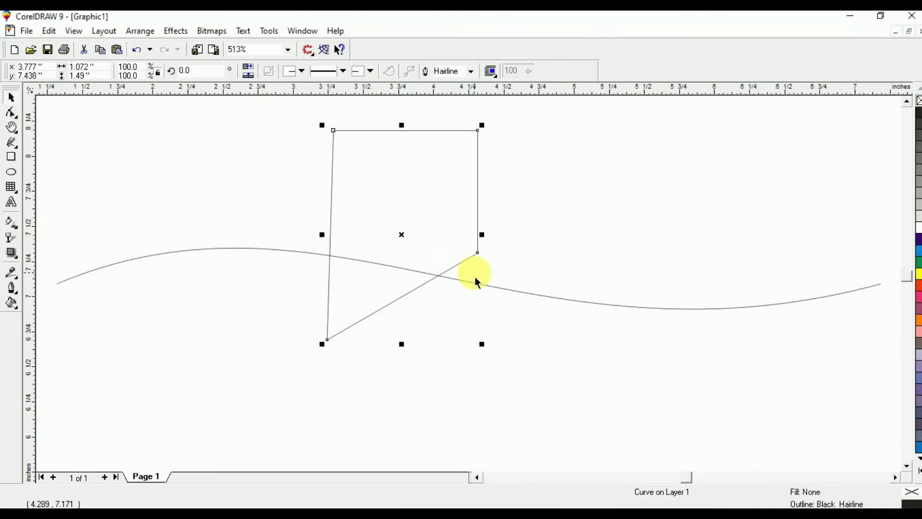
left_click(505, 293)
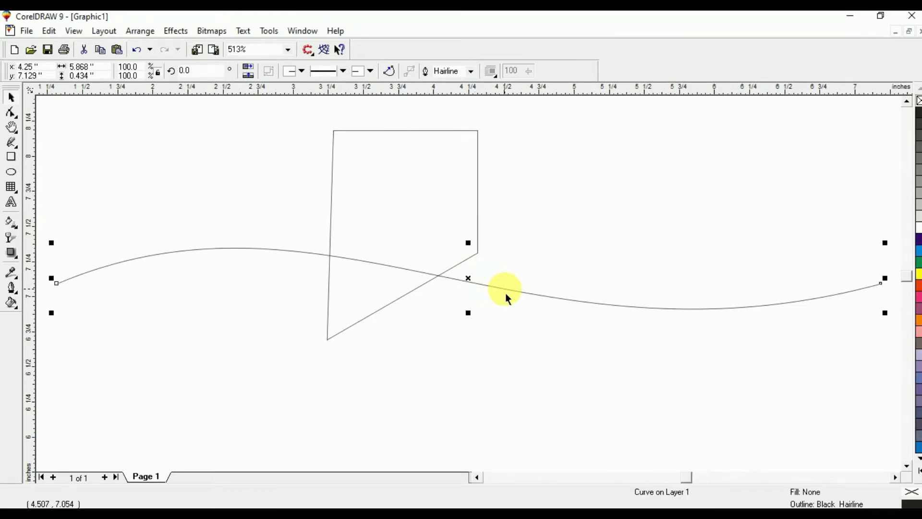
key("Delete")
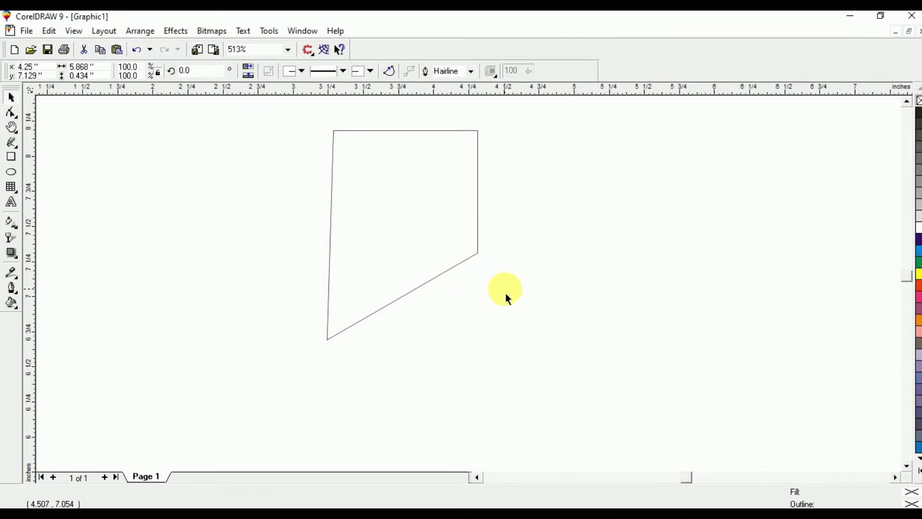
left_click_drag(499, 318, 528, 262)
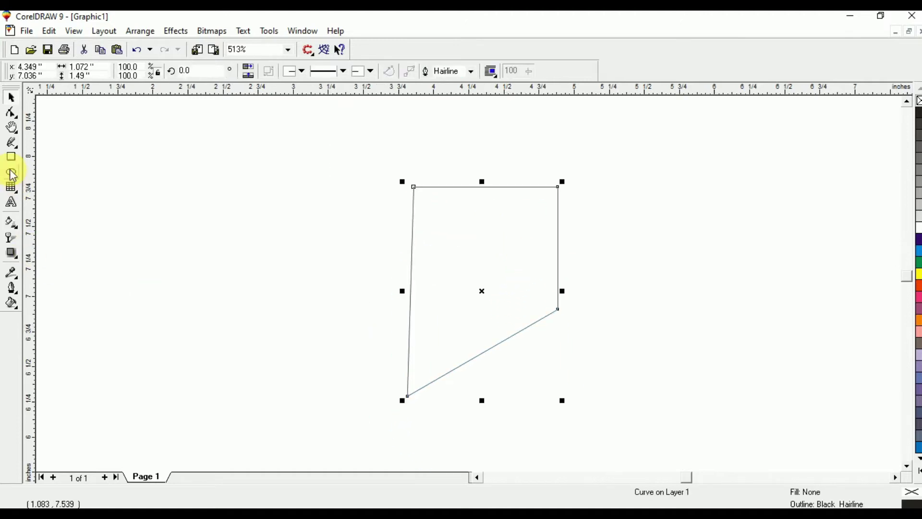
- Use the Shape tool to convert the top edge of the four-sided shape to a curve from a point at its middle
left_click(14, 114)
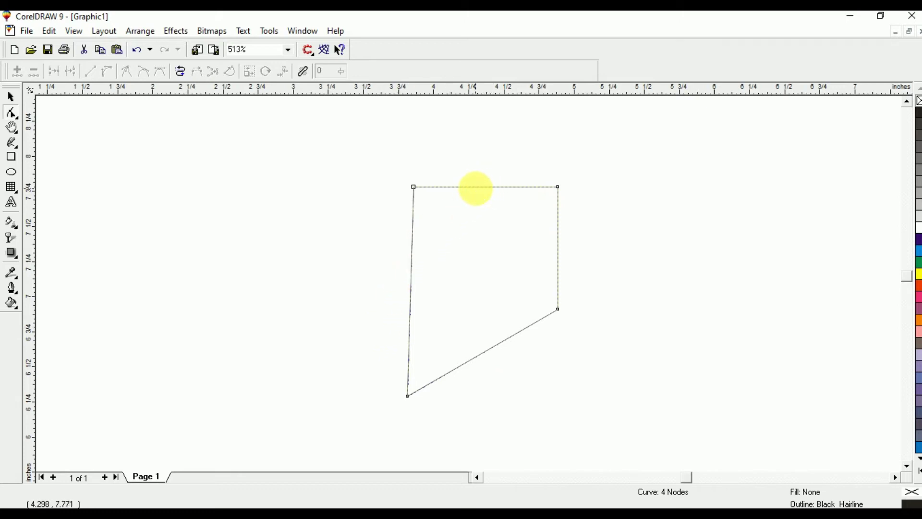
left_click(482, 186)
right_click(483, 186)
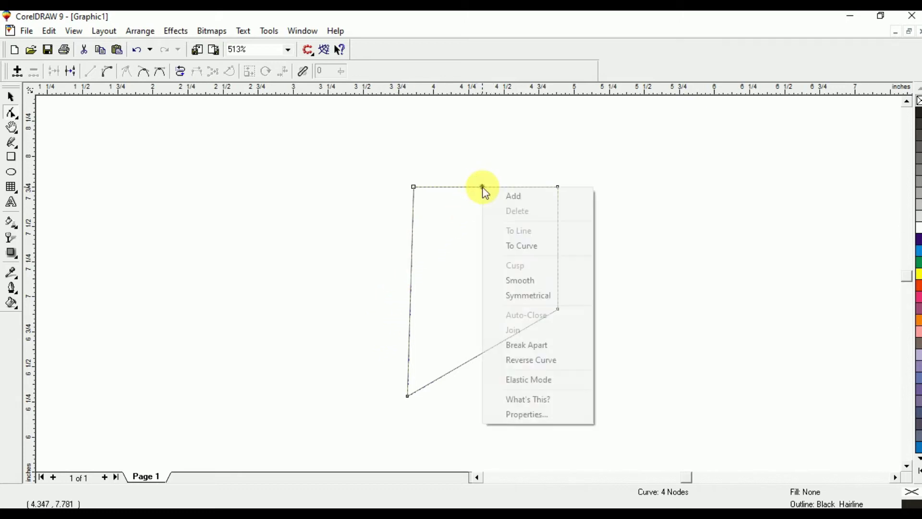
left_click(506, 246)
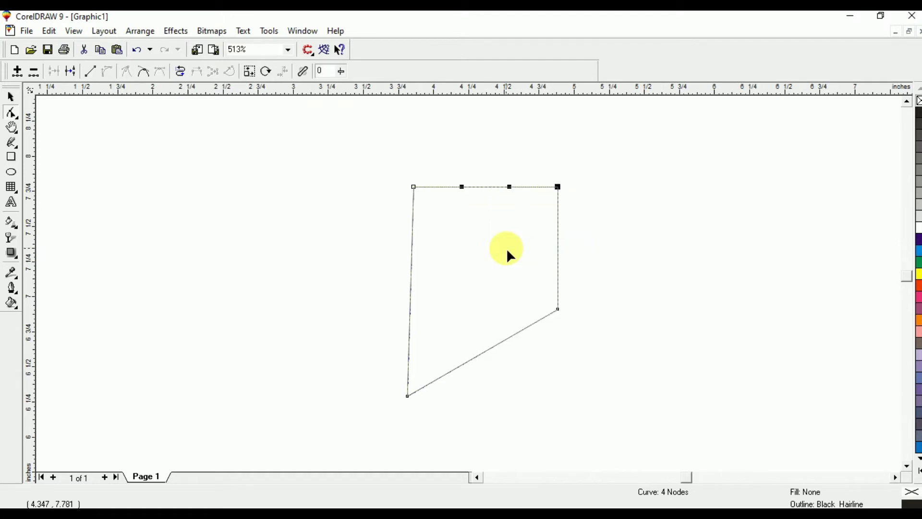
- Convert the right, slanted lower and left edges of the four-sided shape from lines to curves
left_click(555, 237)
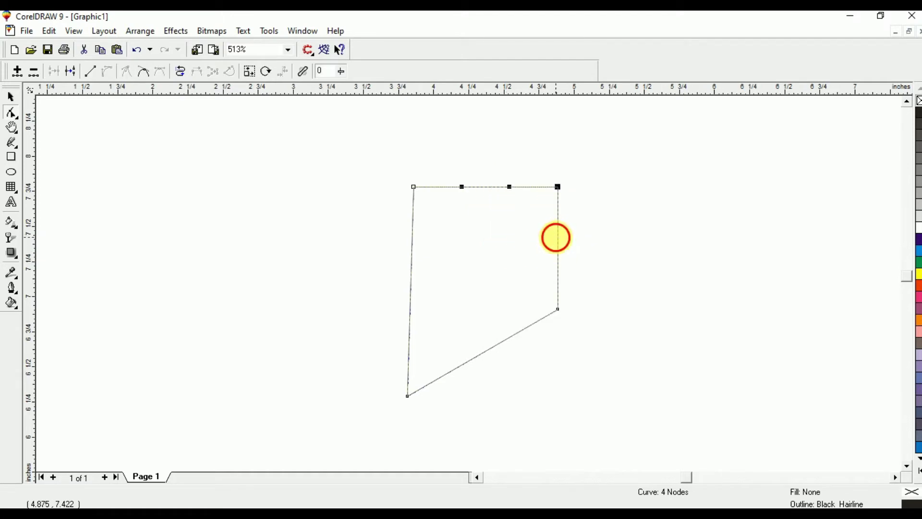
right_click(558, 243)
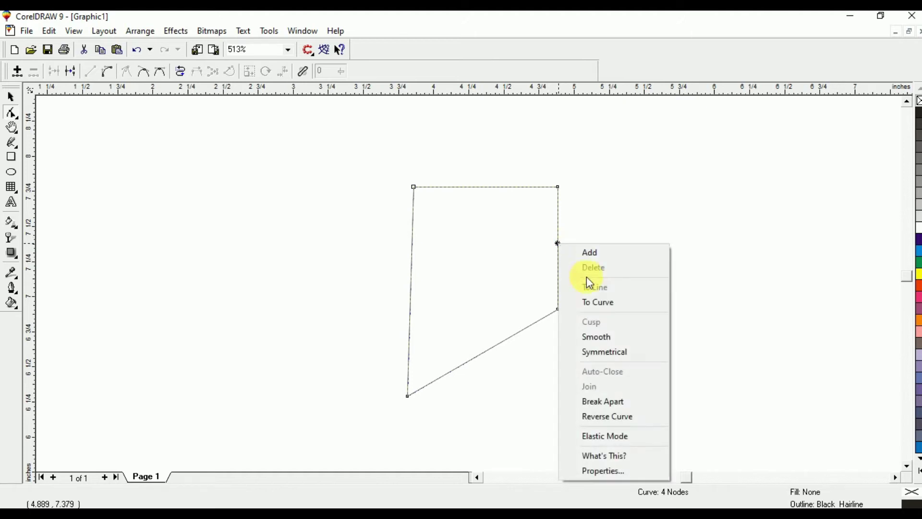
left_click(596, 302)
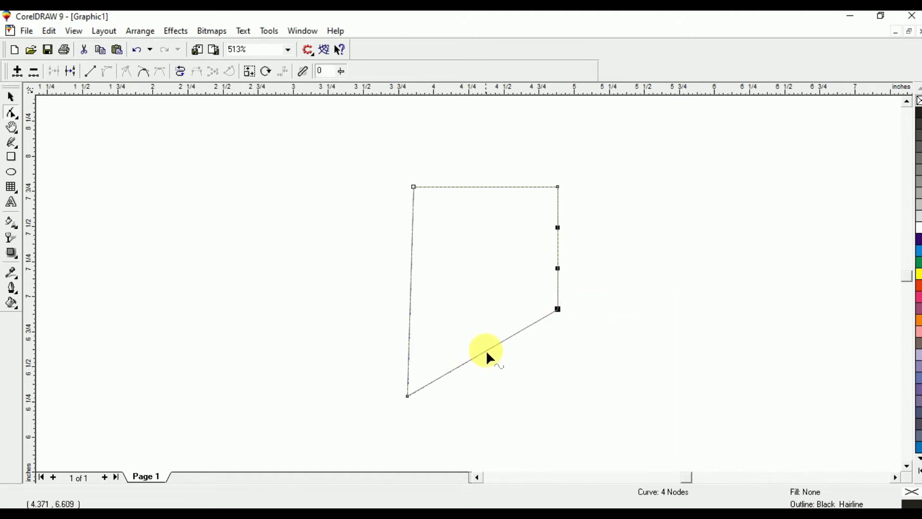
right_click(486, 352)
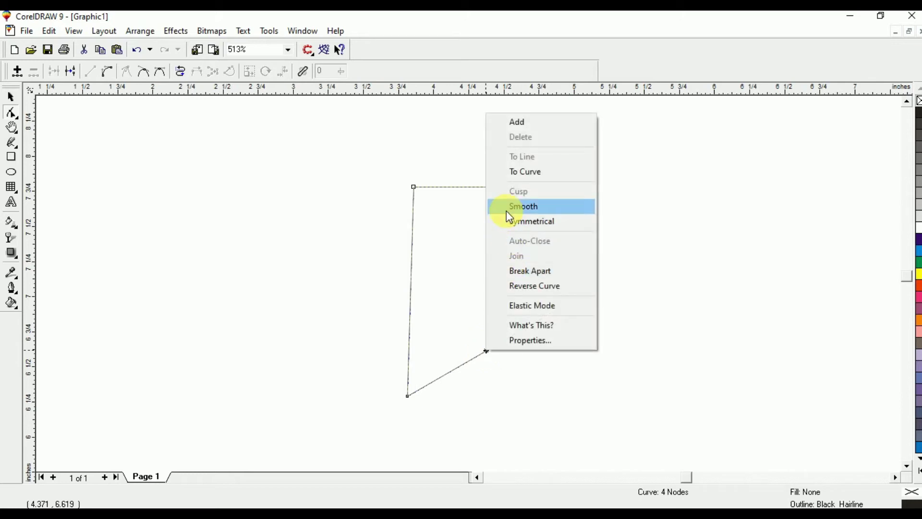
left_click(519, 174)
left_click(412, 267)
right_click(411, 267)
left_click(442, 326)
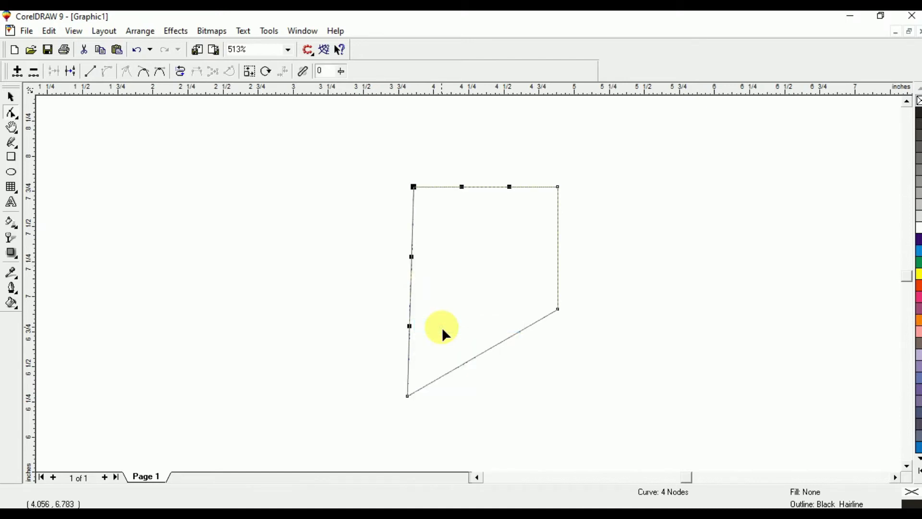
- Bend the four-sided shape's left edge into an S-curve and pull its top edge up into an arch
left_click_drag(411, 258, 460, 246)
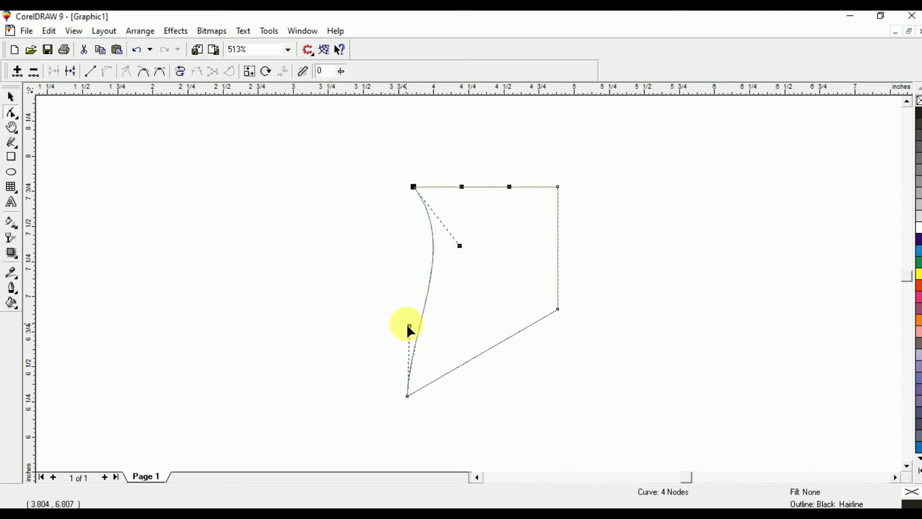
left_click_drag(409, 326, 367, 325)
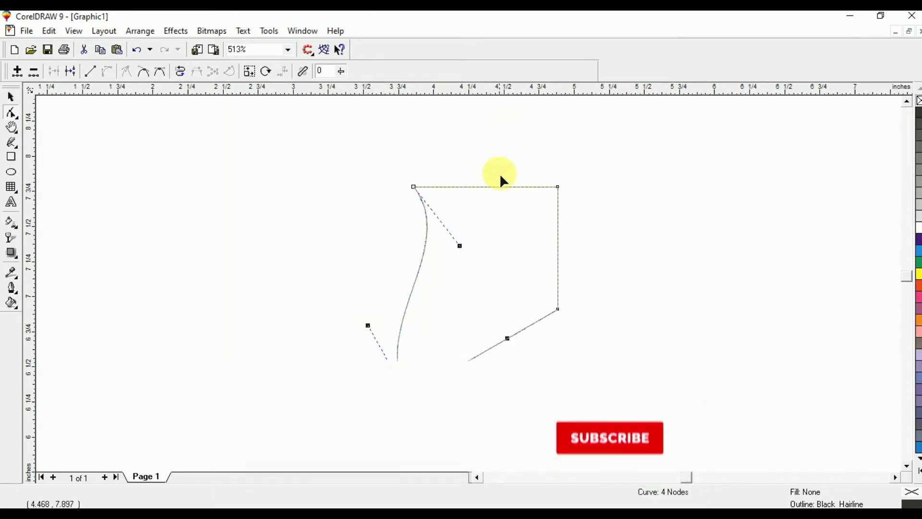
left_click(489, 187)
left_click(557, 187)
key("plus")
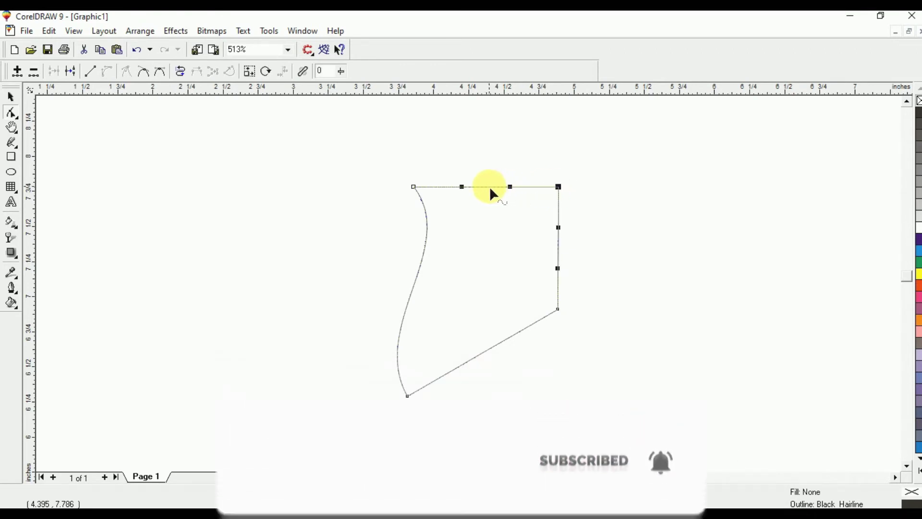
left_click_drag(489, 189, 486, 147)
mouse_move(485, 145)
left_mouse_down()
mouse_move(497, 162)
mouse_move(485, 244)
mouse_move(474, 197)
mouse_move(487, 136)
left_mouse_up()
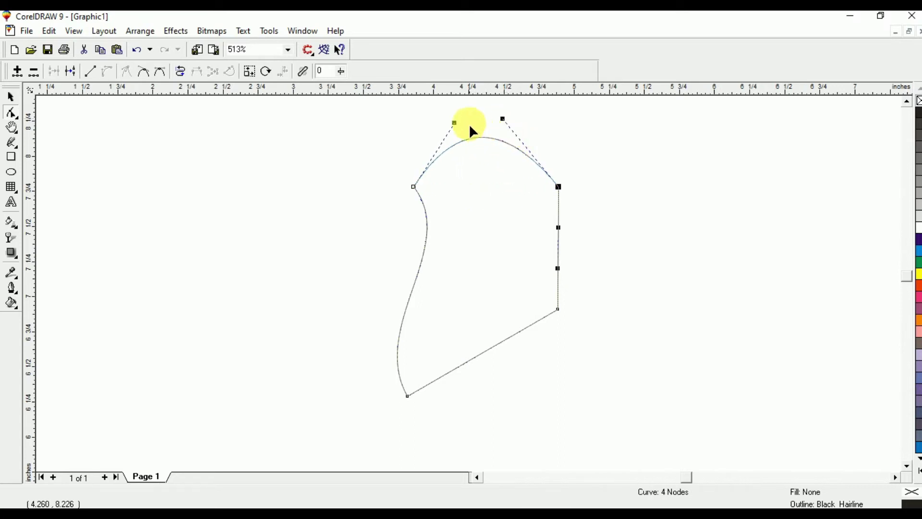
- Bend the shape's right edge into an S-curve and its slanted lower edge upward into an arch
left_click_drag(559, 226, 621, 208)
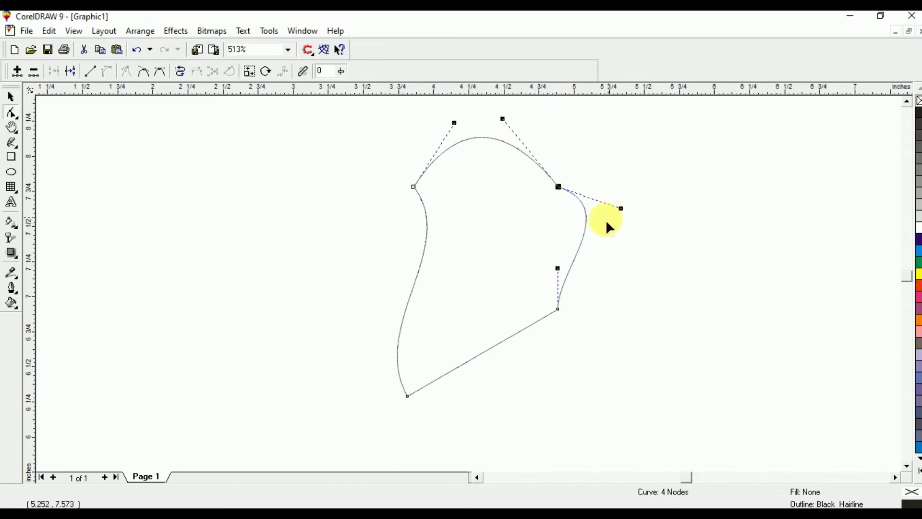
left_click_drag(559, 270, 508, 281)
left_click_drag(484, 356, 461, 315)
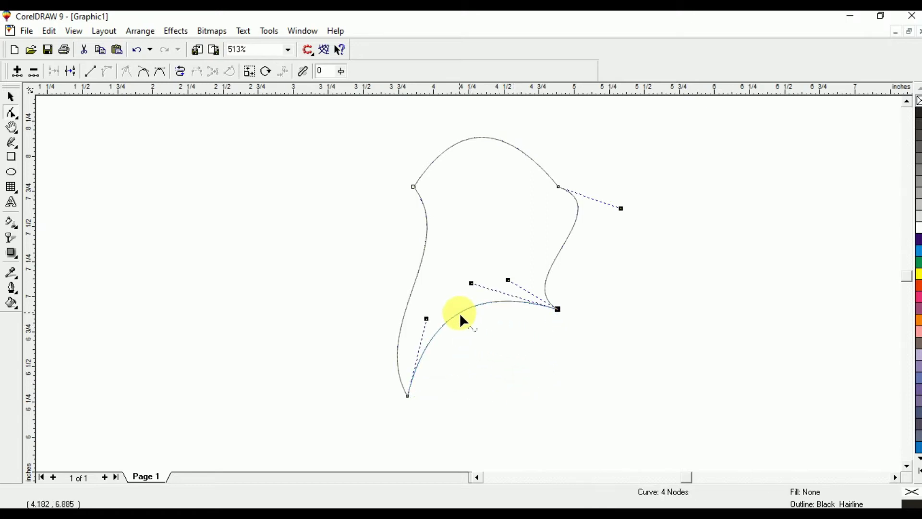
- Delete the curved shape and draw a circle about 1.73 in in diameter centred at about X 4.24 in, Y 7.15 in
key("space")
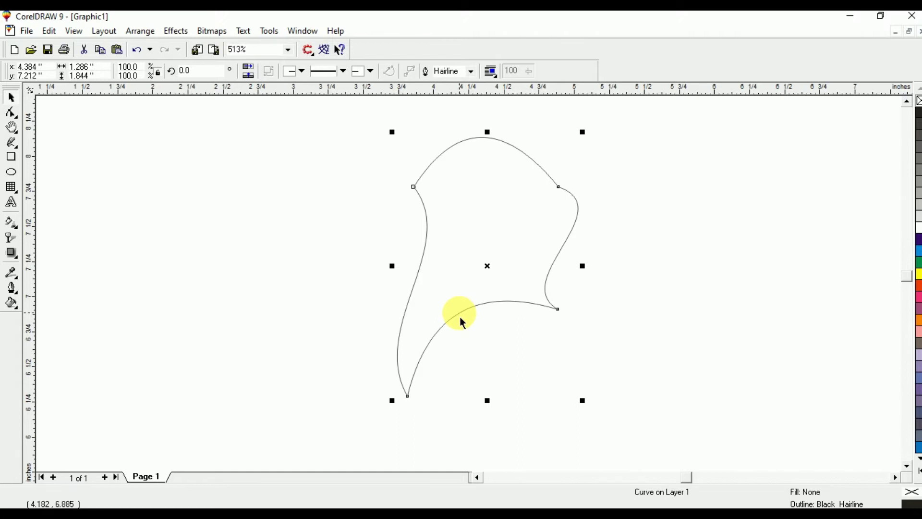
key("Delete")
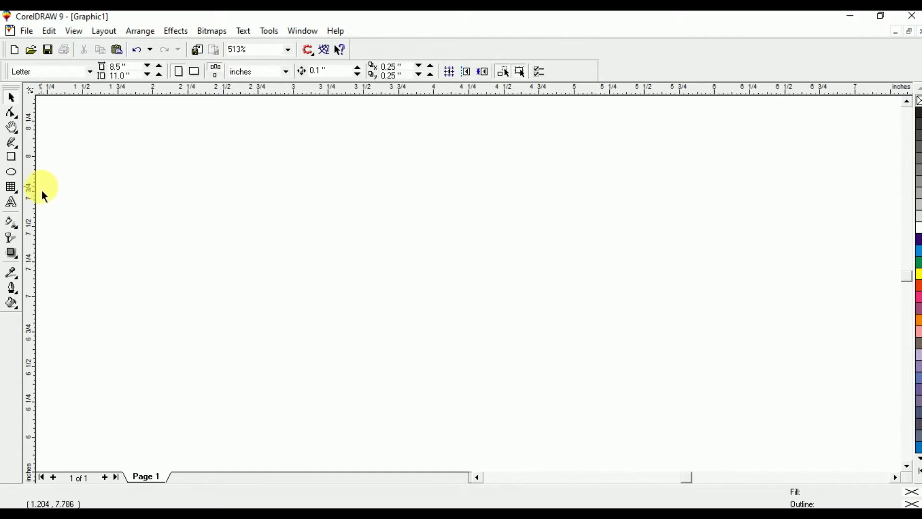
left_click(12, 172)
left_click_drag(352, 162, 594, 389)
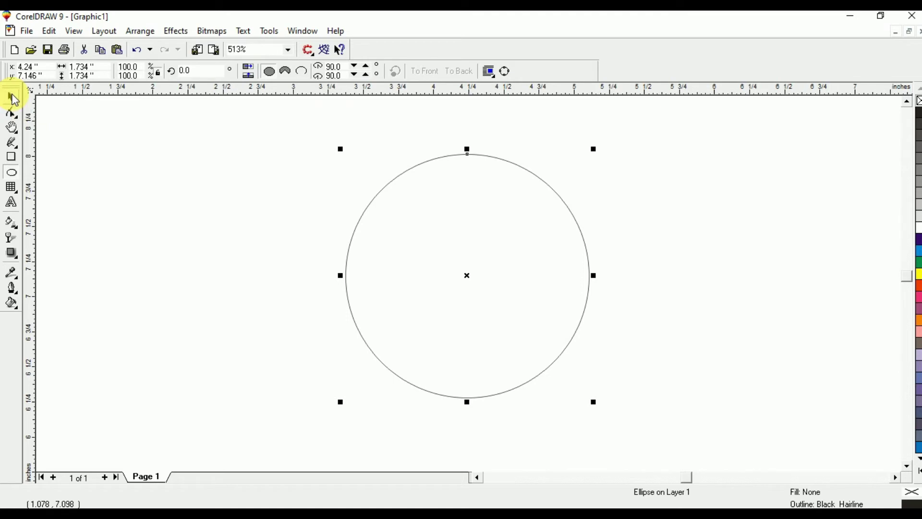
- Draw a horizontal straight freehand line about 2.39 in long across the middle of the circle, extending past both sides
left_click(11, 145)
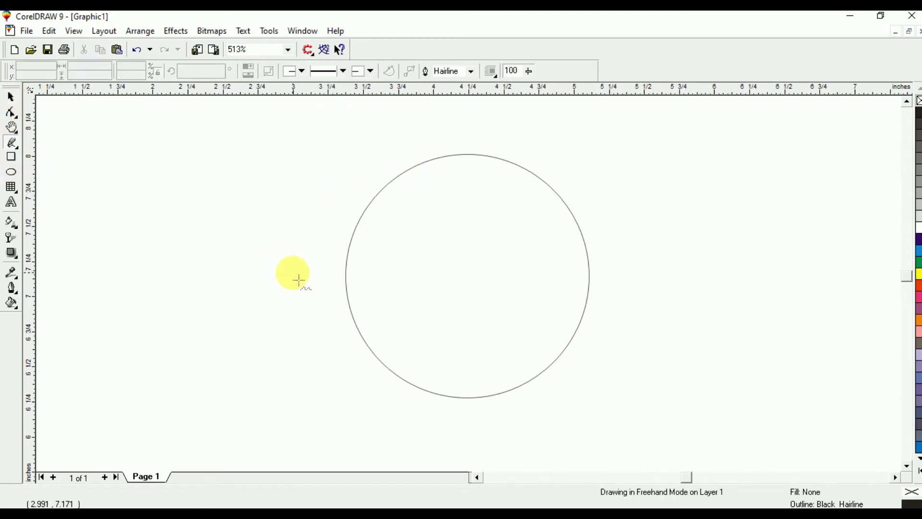
left_click(309, 270)
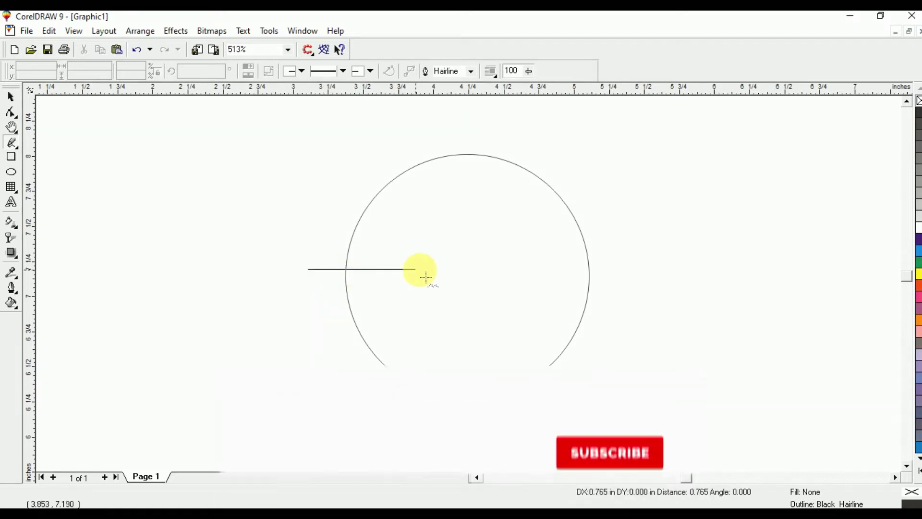
left_click(644, 269)
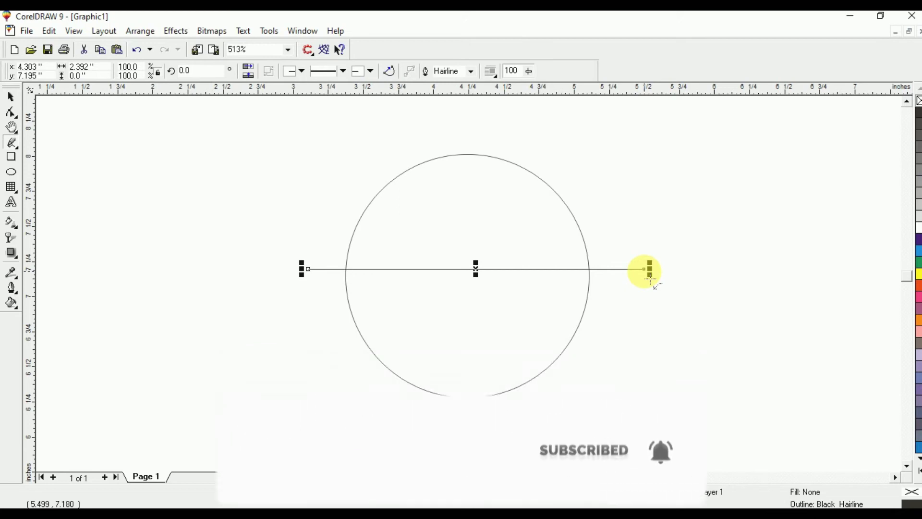
- Align the centres of the line and the circle both horizontally and vertically
left_click(10, 97)
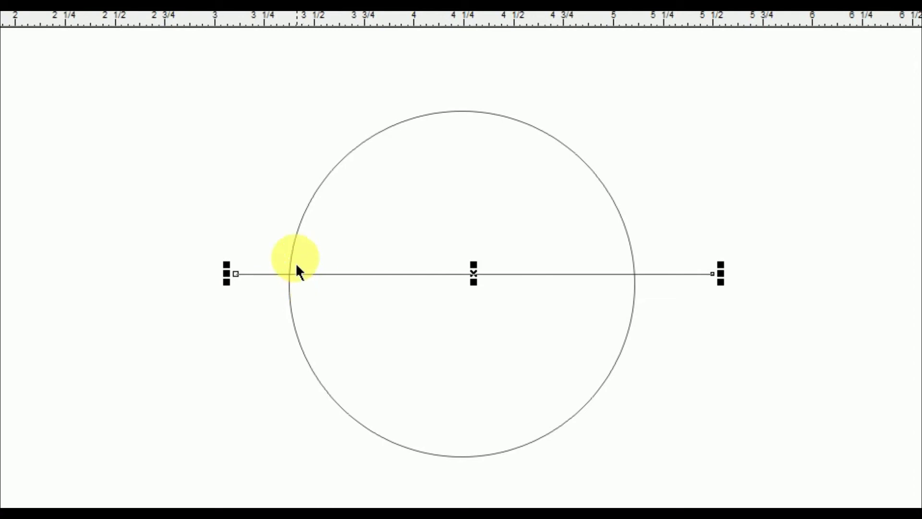
left_click(320, 193)
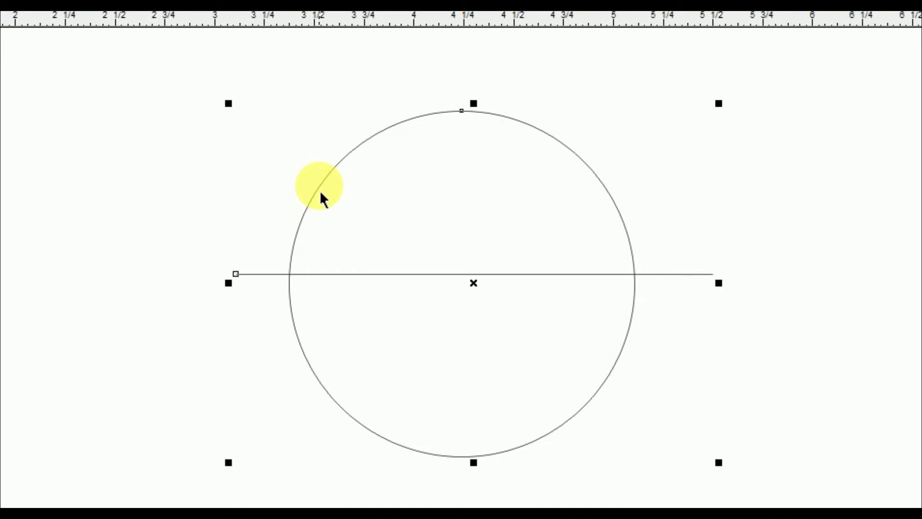
key("c")
key("e")
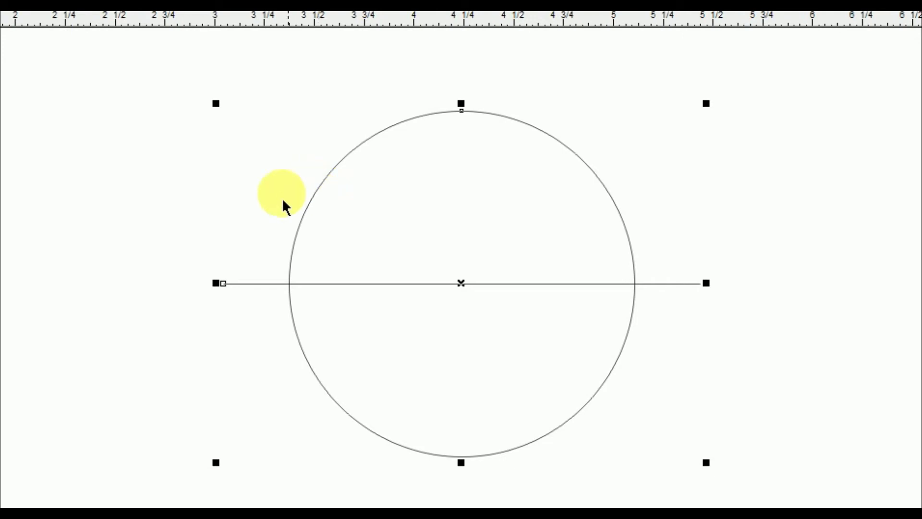
left_click(249, 211)
- Use the Shape tool to convert the horizontal line to a curve from a point at its middle
left_click(257, 284)
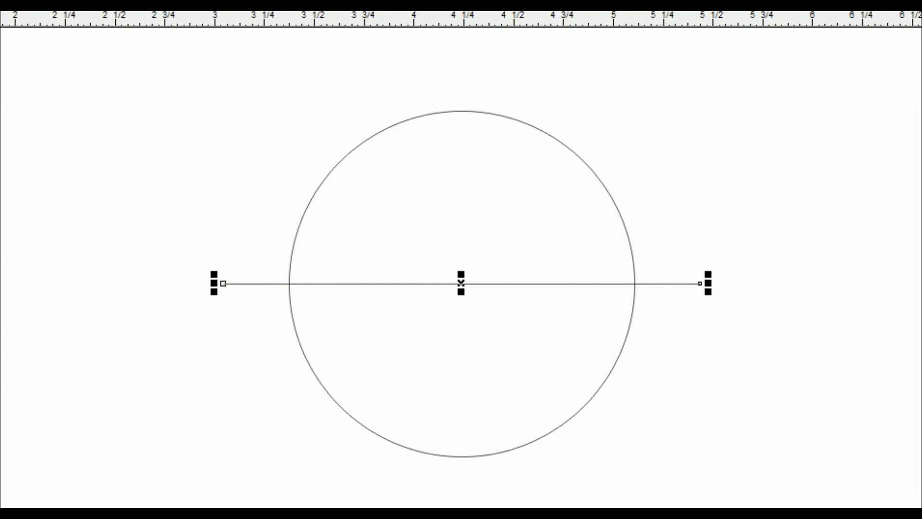
key("F10")
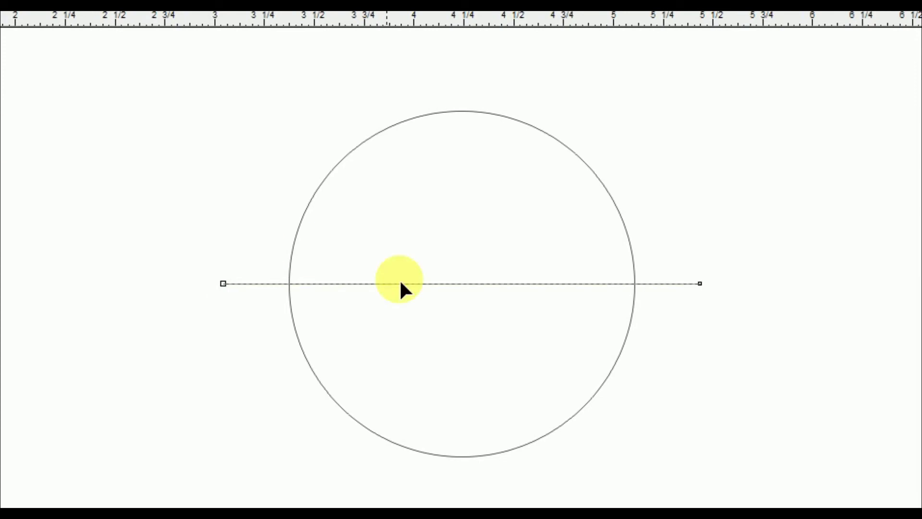
right_click(464, 284)
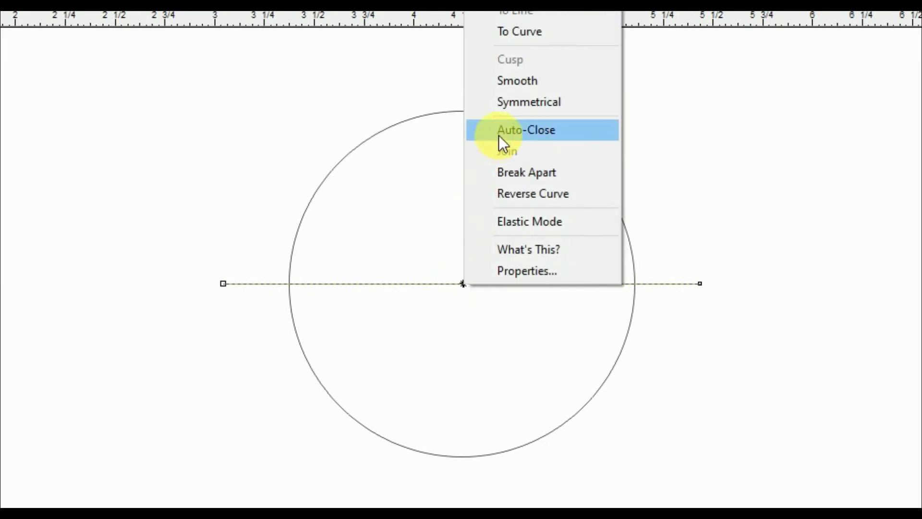
left_click(513, 31)
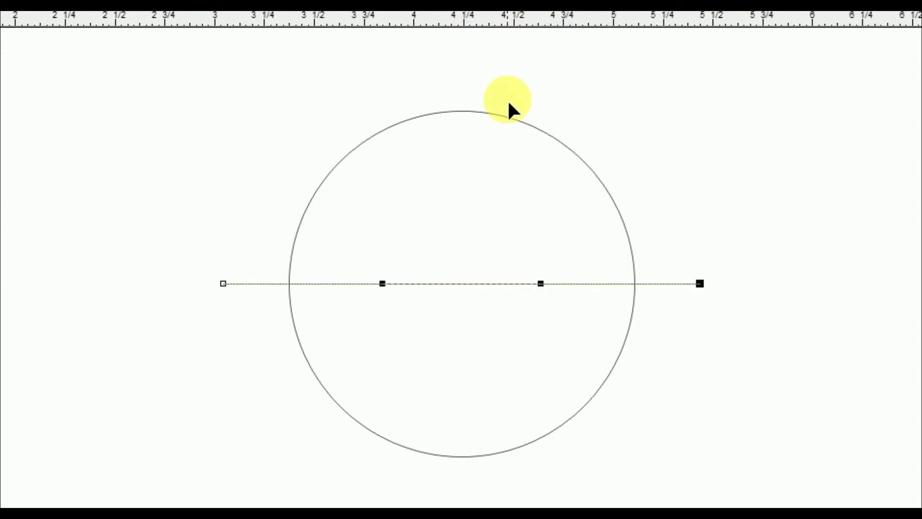
- Bend the line into an S-curve, raising its right control handle and lowering its left one
double_click(539, 283)
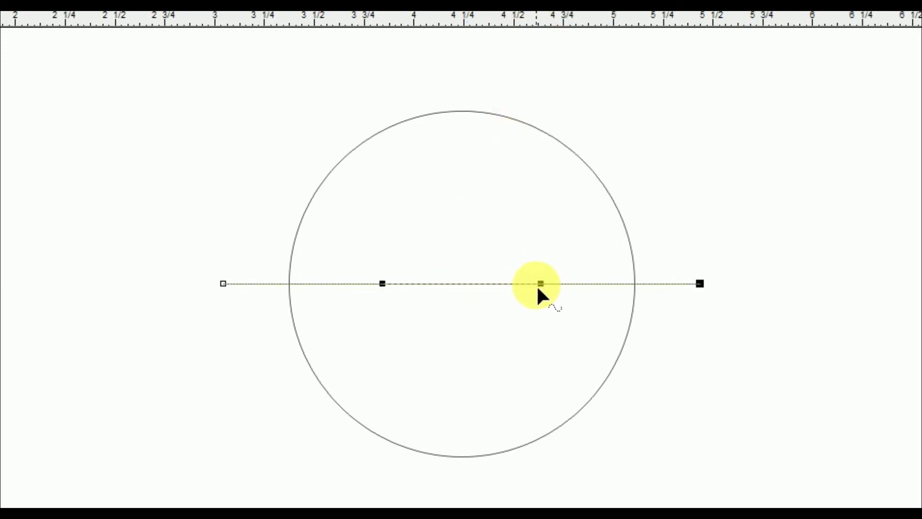
left_click_drag(539, 284, 549, 209)
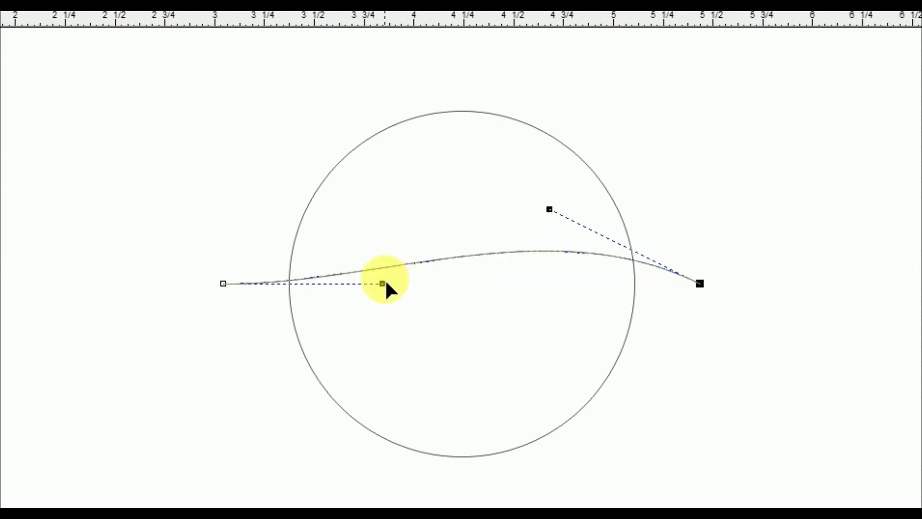
left_click_drag(383, 284, 384, 371)
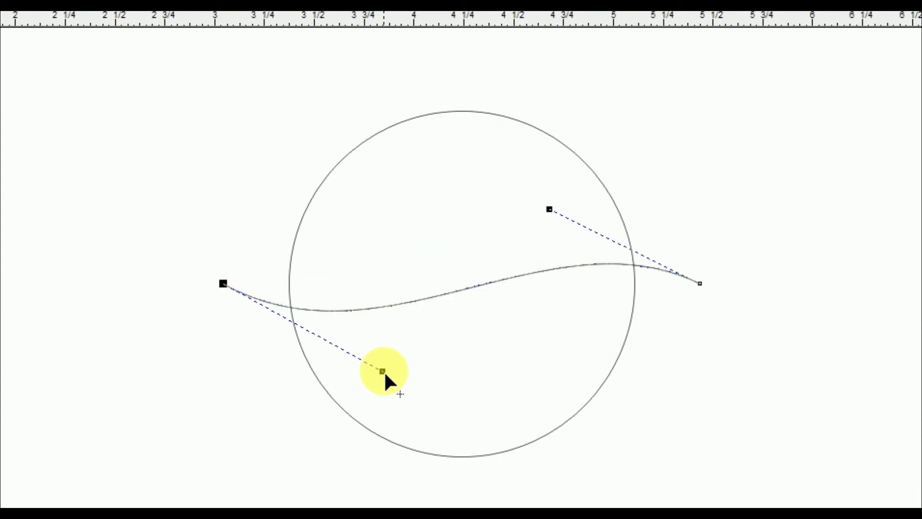
left_click_drag(529, 221, 529, 209)
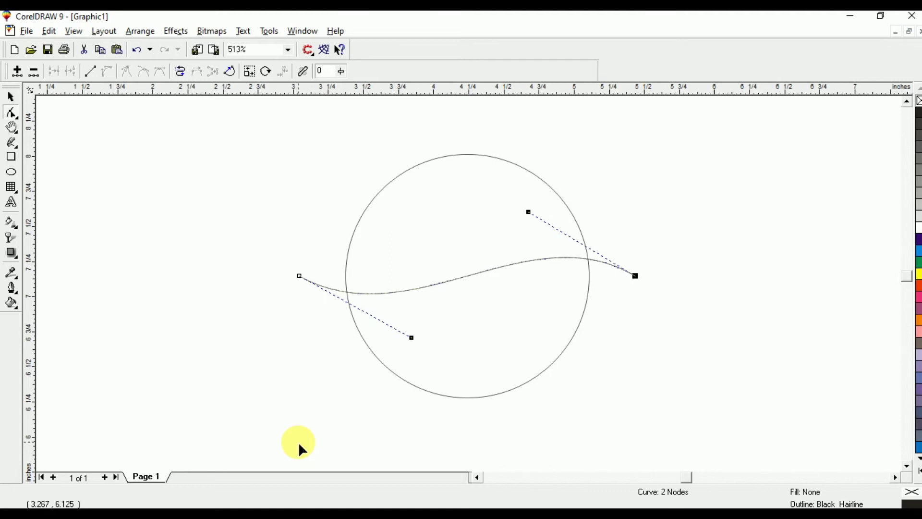
- Trim the circle with the S-shaped line, using the line as the cutting object
key("space")
left_click(419, 251)
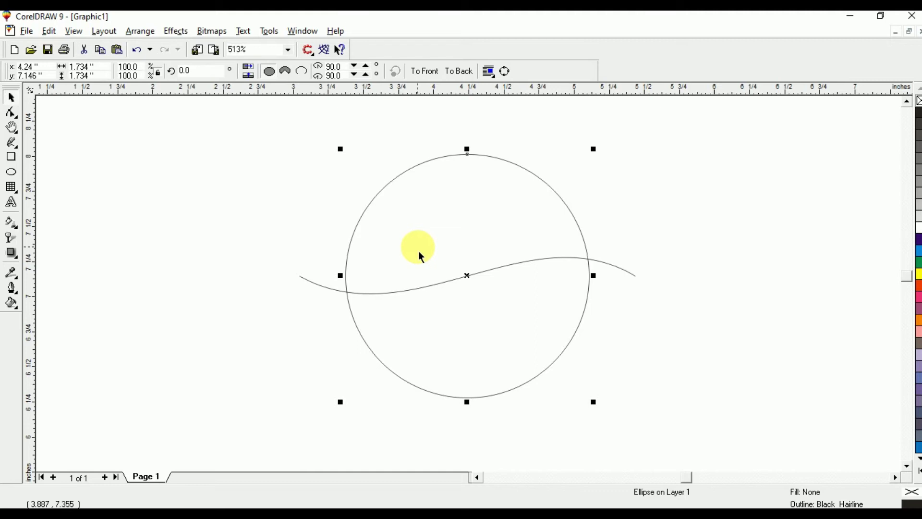
left_click(319, 287)
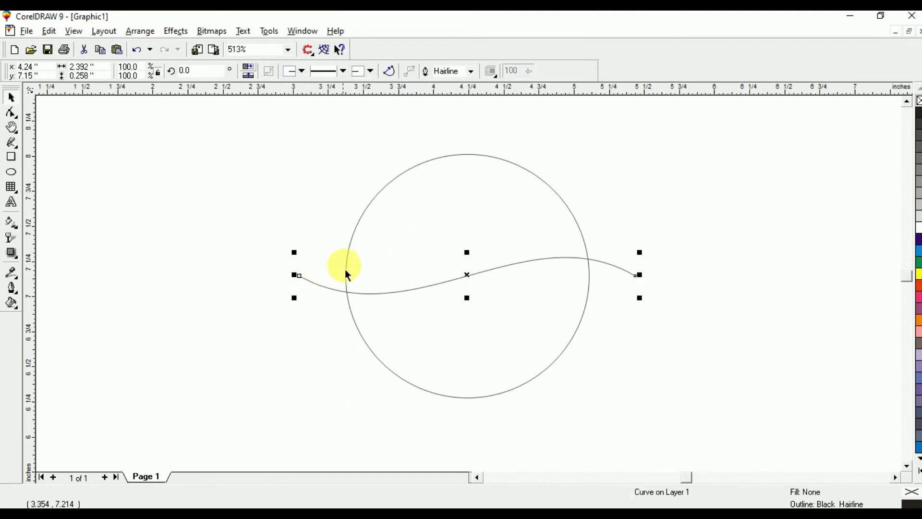
left_click(361, 226, "shift")
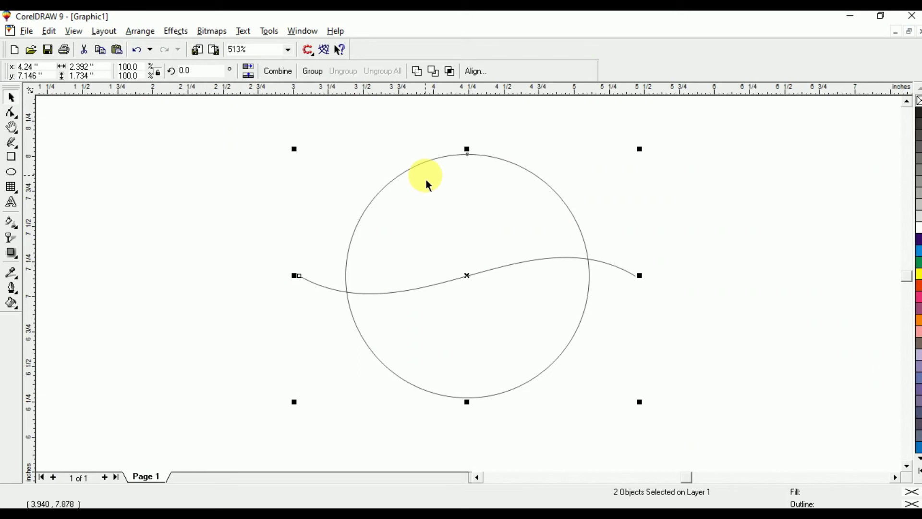
left_click(433, 72)
- Move the trimmed circle aside to the left, and undo the move
left_click(315, 239)
left_click_drag(370, 245, 198, 233)
key("ctrl+z")
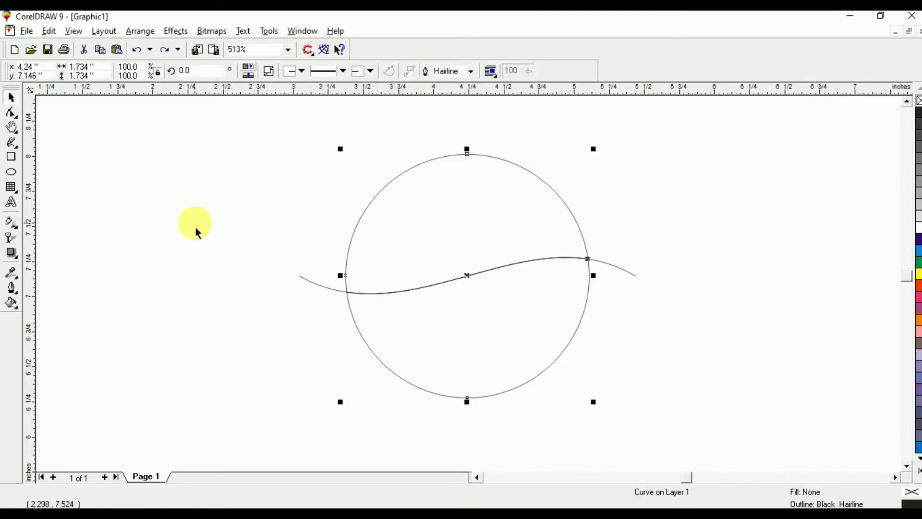
- Delete the S-shaped cutting line and select the trimmed circle
left_click(221, 273)
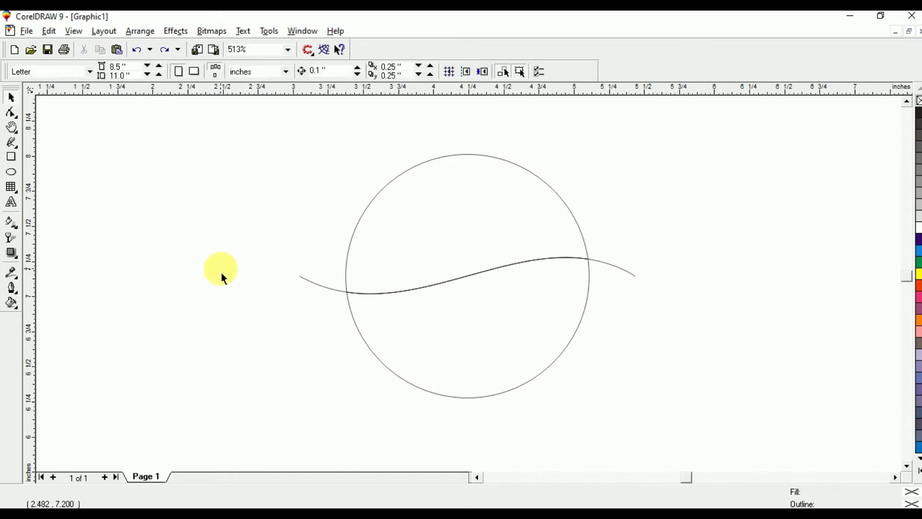
left_click(324, 291)
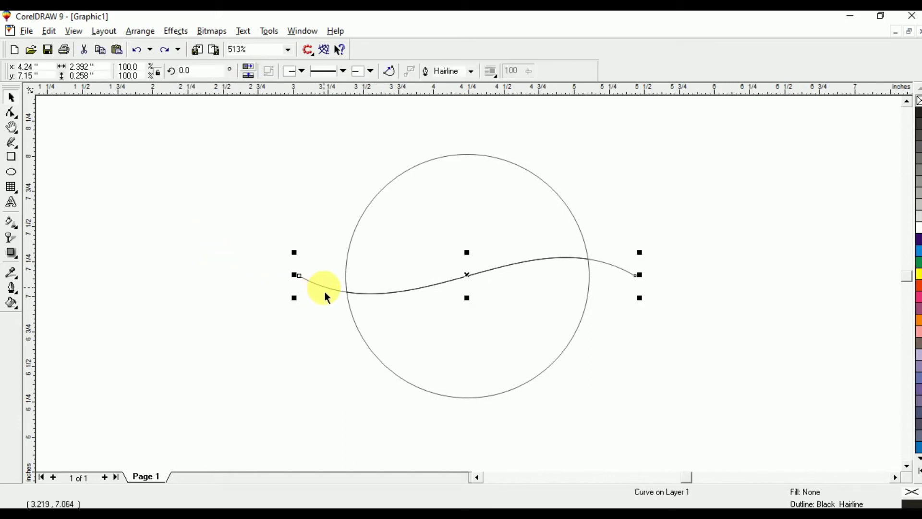
key("Delete")
left_click(425, 213)
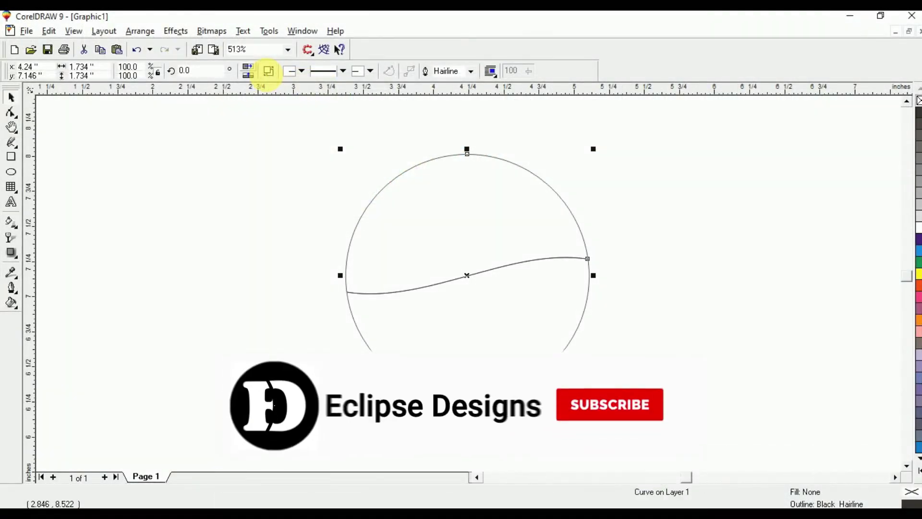
- Break the trimmed circle apart into two separate halves and move the upper half slightly up and to the left
left_click(268, 71)
left_click(278, 160)
left_click(457, 258)
left_click_drag(458, 257, 454, 229)
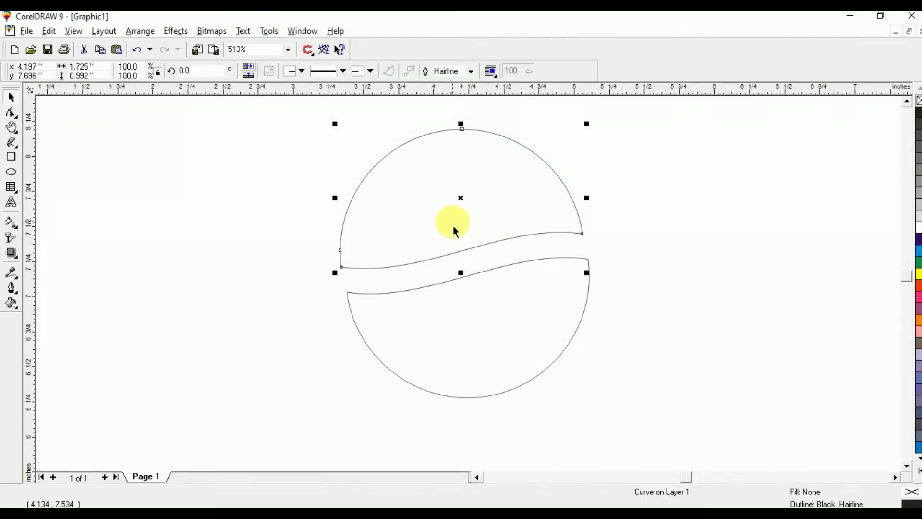
- Move the lower half of the circle down and to the left, and undo the move
left_click_drag(486, 318, 464, 357)
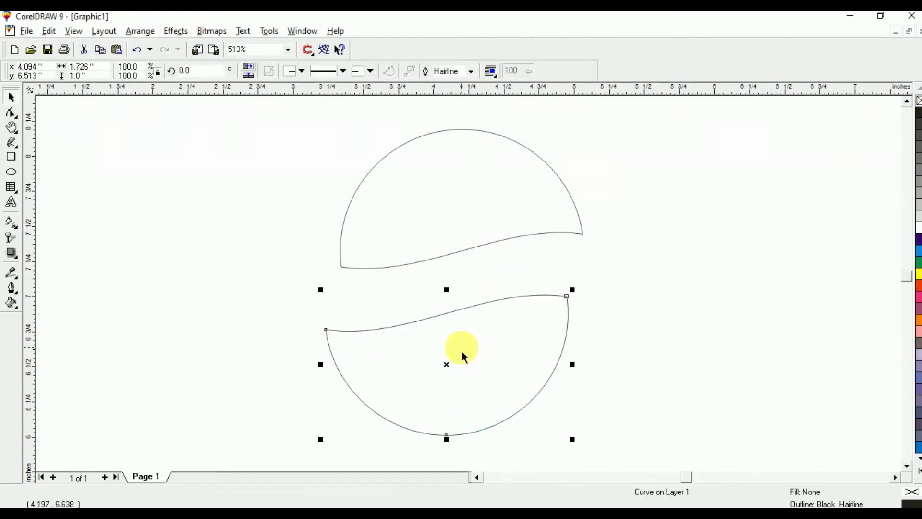
key("ctrl+z")
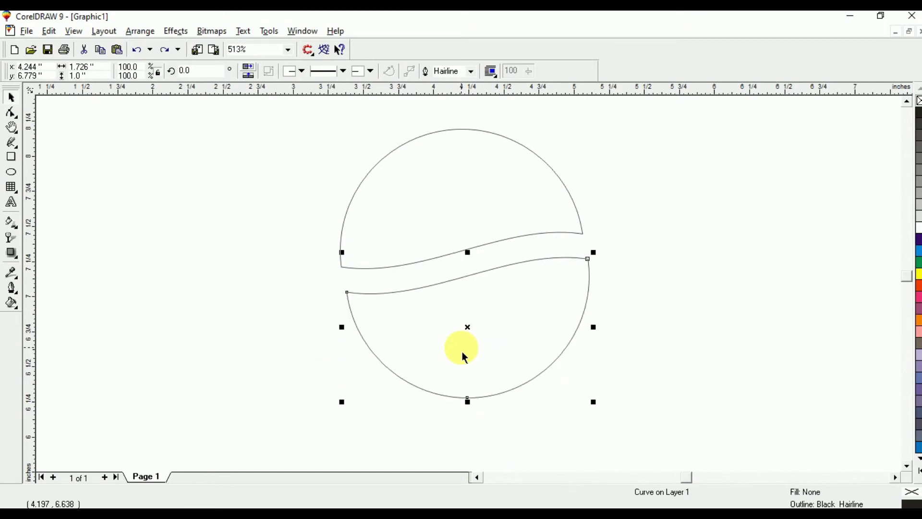
- Fill the upper half of the circle with red and the lower half with blue
left_click(474, 232)
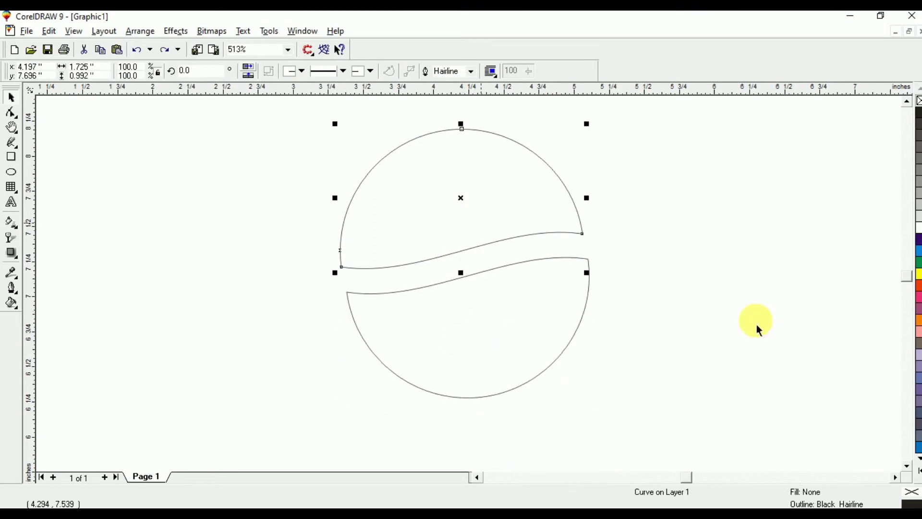
left_click(918, 293)
left_click(480, 281)
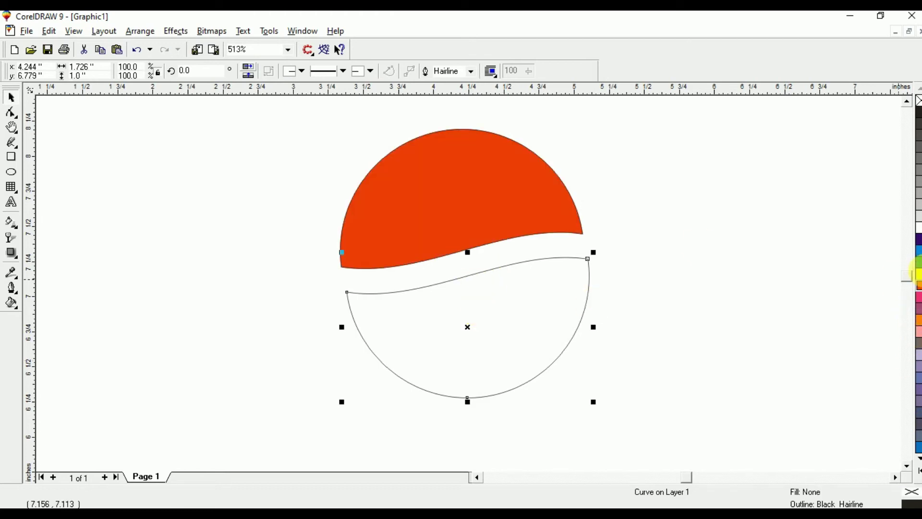
left_click(918, 238)
left_click(796, 253)
- Nudge the blue lower half up 0.1 inch and center it horizontally under the red upper half
left_click(550, 330)
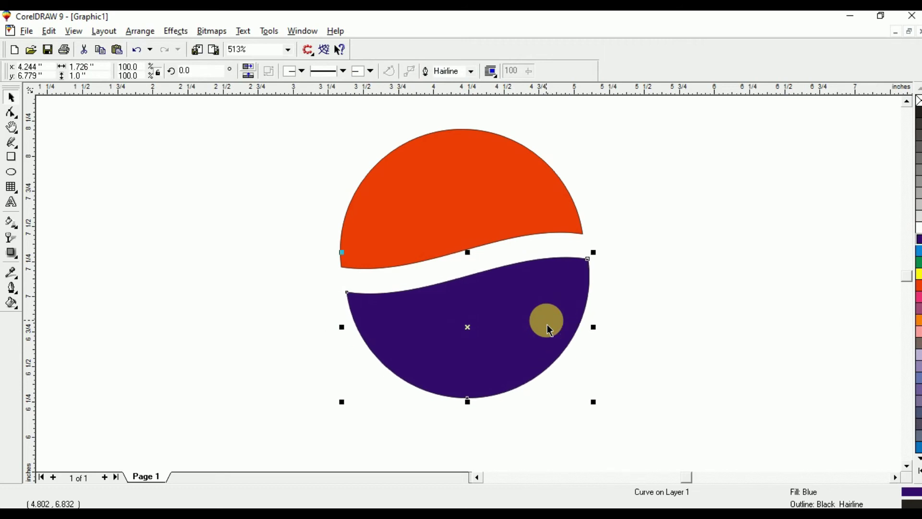
key("Up")
key("Left")
key("Right")
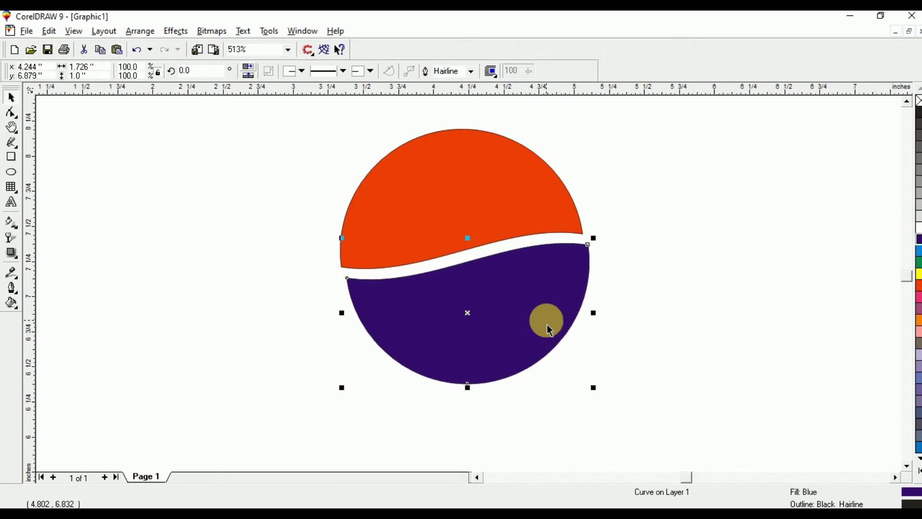
left_click(513, 215, "shift")
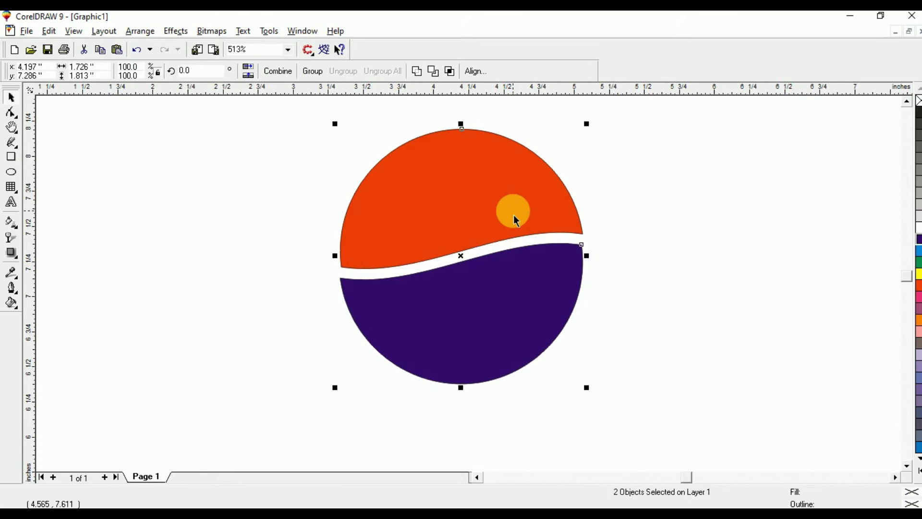
- Delete both colored halves of the circle together
left_click(644, 269)
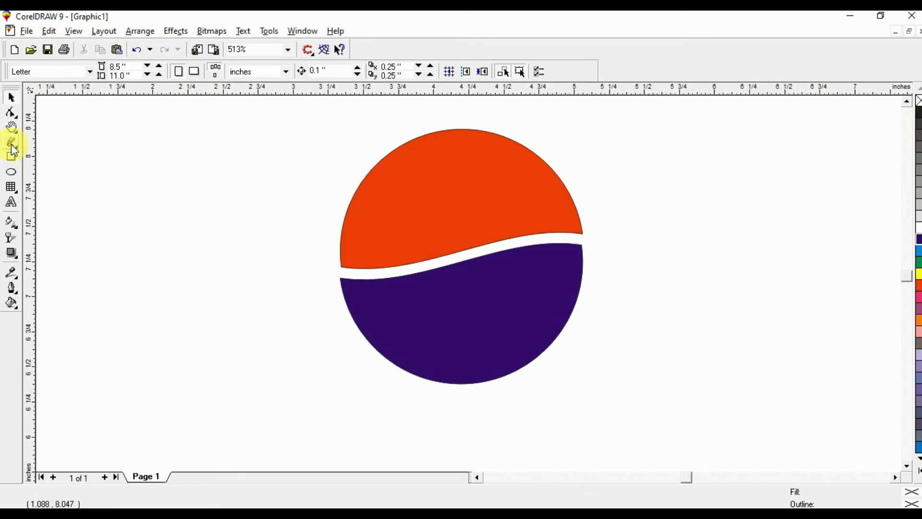
left_click_drag(295, 122, 603, 427)
key("Delete")
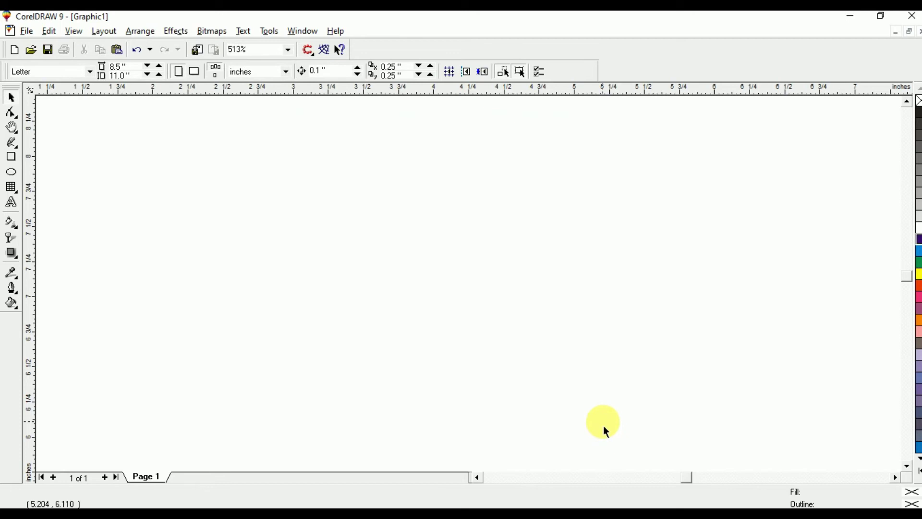
- Start a Bezier curve with two nodes, pulling the second node's handle up and right so the segment sags downward
left_click(18, 146)
left_click(56, 151)
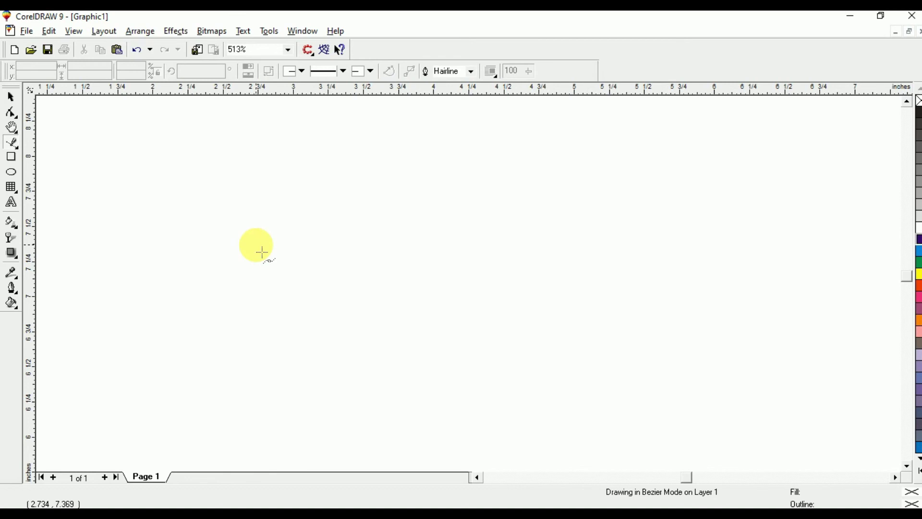
left_click(188, 206)
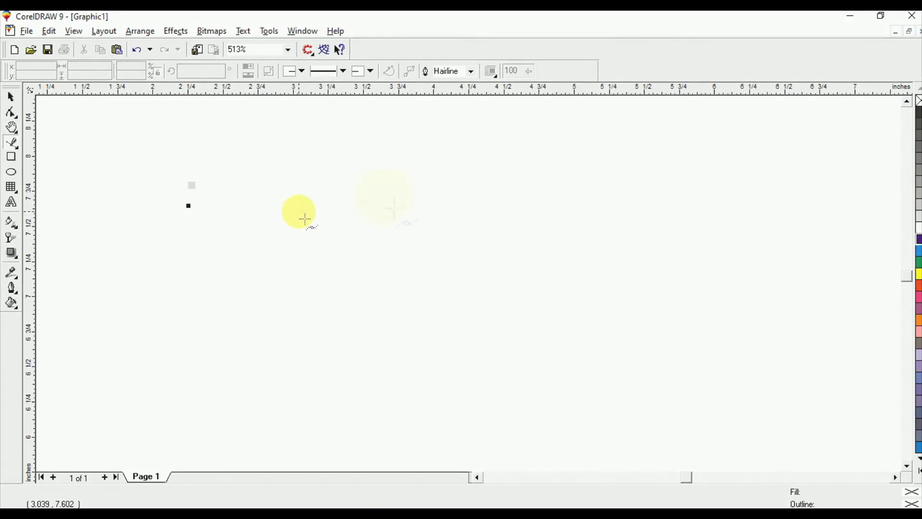
left_click(298, 208)
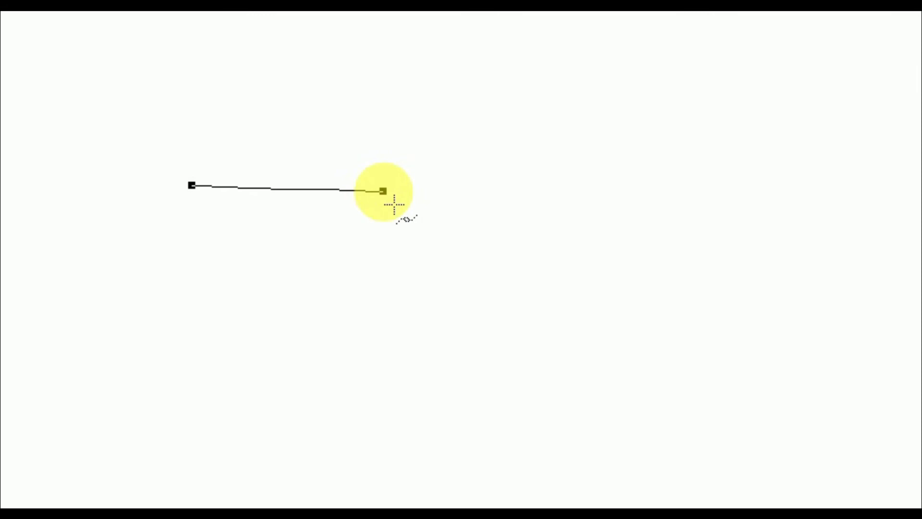
left_click_drag(383, 191, 478, 82)
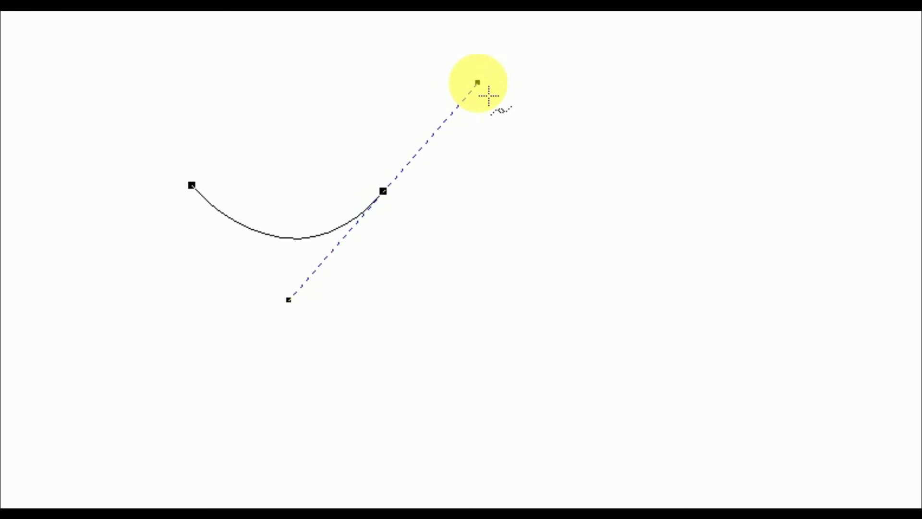
left_click_drag(488, 96, 486, 95)
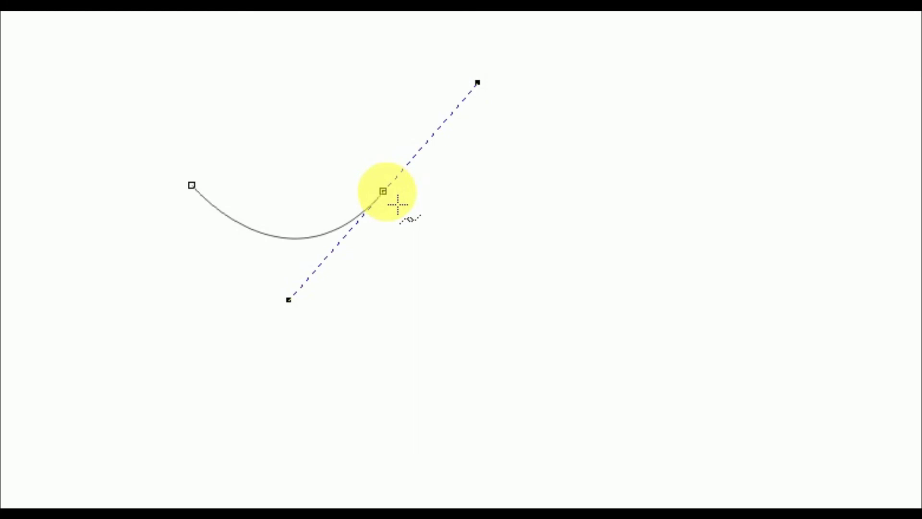
- Continue the Bezier curve with an upward arch and a return bend, and close it at the first node, about 1.67 by 0.81 inches overall
left_click(597, 197)
left_click_drag(598, 197, 604, 235)
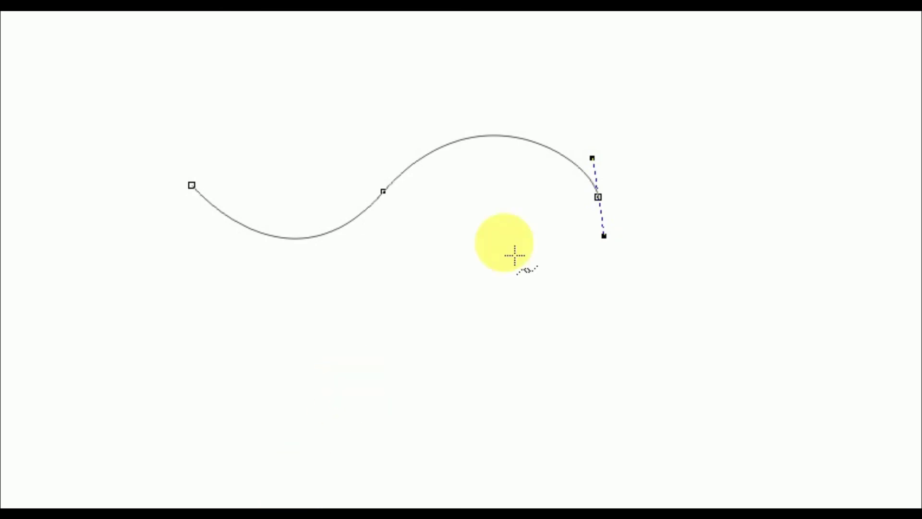
left_click_drag(471, 327, 337, 362)
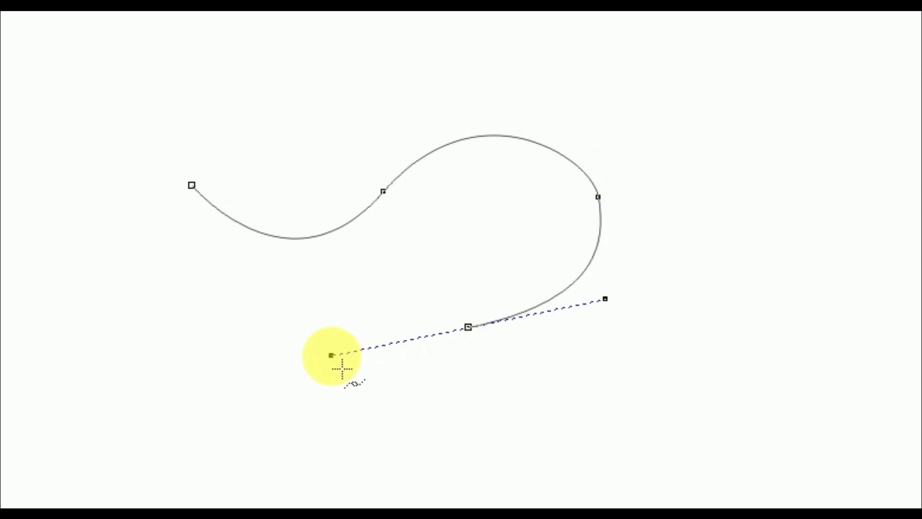
left_click_drag(337, 362, 331, 355)
left_click_drag(188, 206, 196, 183)
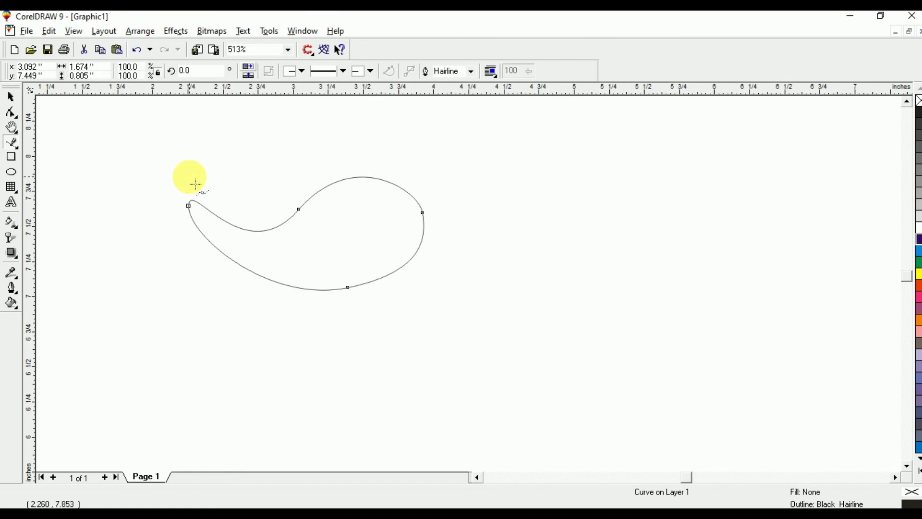
- Delete the closed Bezier shape
left_click(12, 99)
key("Delete")
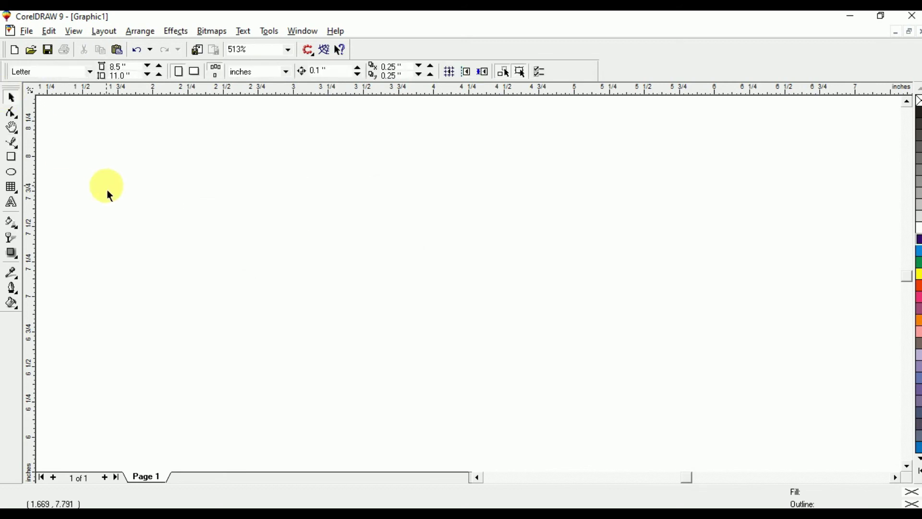
- Set up the Artistic Media tool with a preset stroke that starts blunt and tapers to a point, 0.3 inches wide
left_click(19, 147)
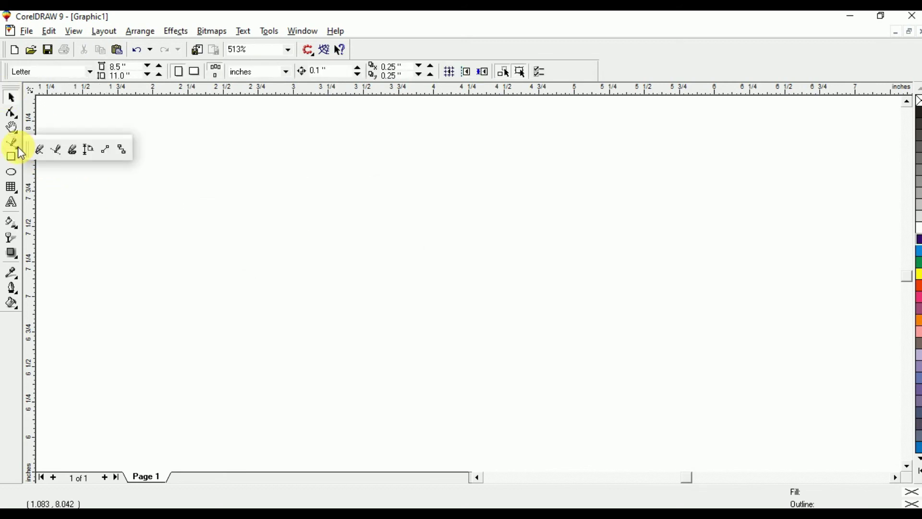
left_click(70, 153)
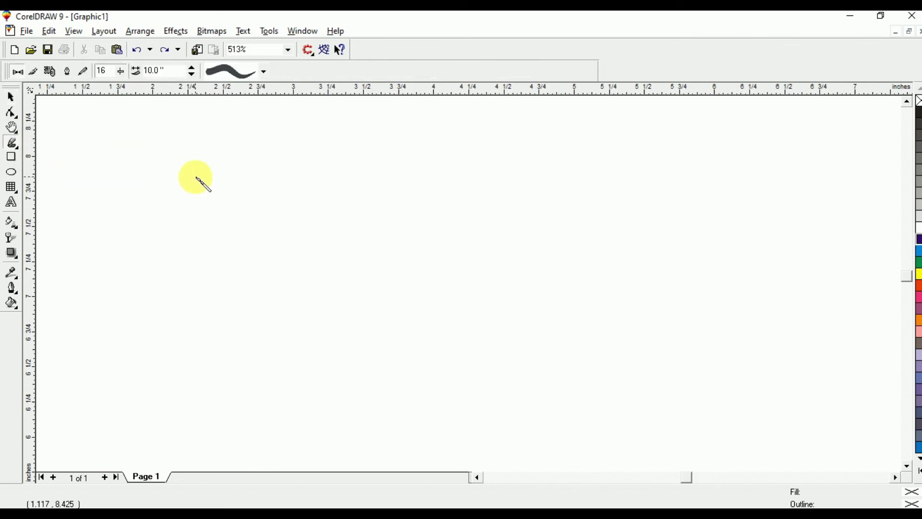
mouse_move(197, 179)
left_mouse_down()
mouse_move(200, 159)
mouse_move(202, 200)
mouse_move(288, 230)
left_mouse_up()
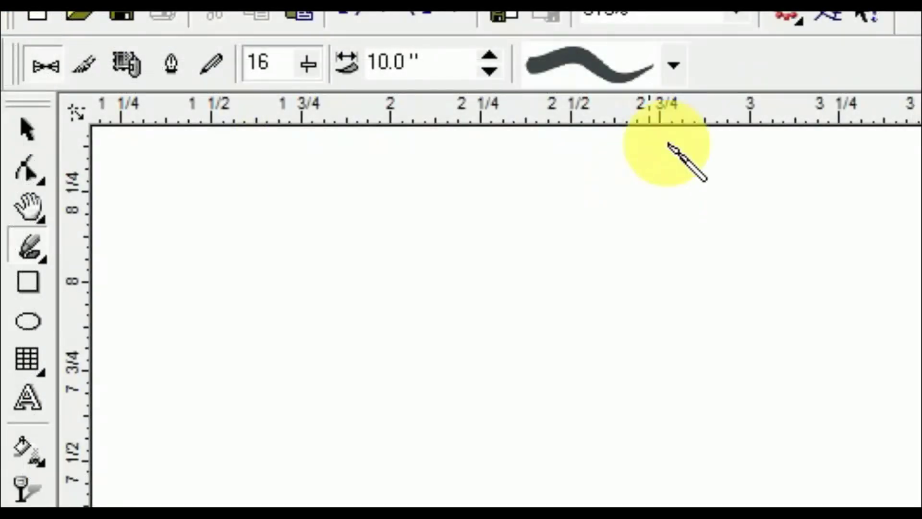
left_click(265, 73)
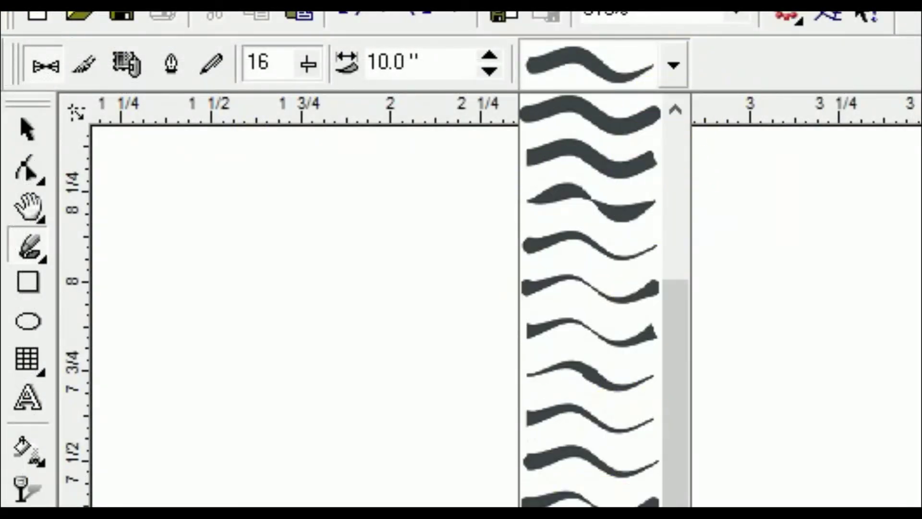
left_click(583, 367)
left_click(453, 62)
type("0.3")
key("Return")
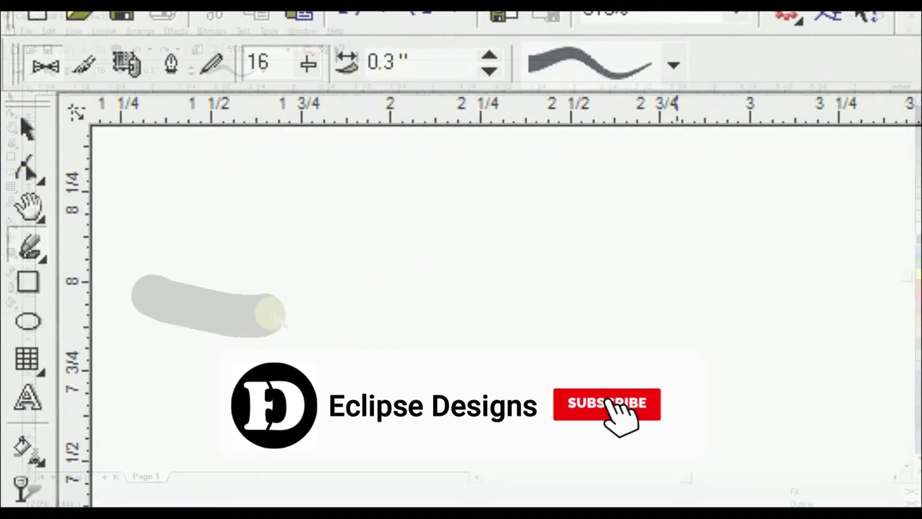
- Draw a long wavy stroke across the page, a curved stroke above it, and a short stroke between them
mouse_move(269, 313)
left_mouse_down()
mouse_move(315, 299)
mouse_move(474, 291)
mouse_move(517, 325)
mouse_move(517, 342)
mouse_move(584, 225)
mouse_move(585, 193)
left_mouse_up()
mouse_move(479, 186)
left_mouse_down()
mouse_move(339, 263)
mouse_move(330, 290)
left_mouse_up()
left_click_drag(331, 288, 318, 212)
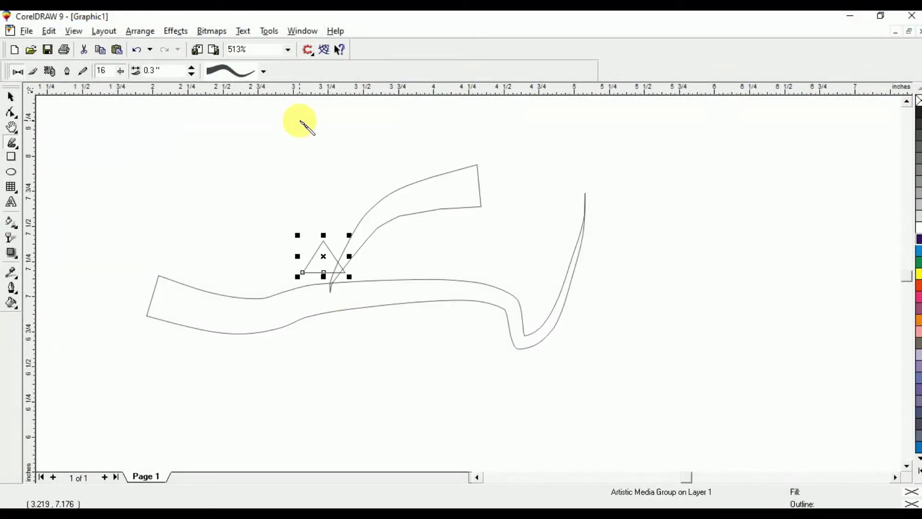
- Choose a preset stroke tapered at both ends, and draw a diagonal stroke, a long zigzag stroke, and a short stroke beneath it
left_click(264, 72)
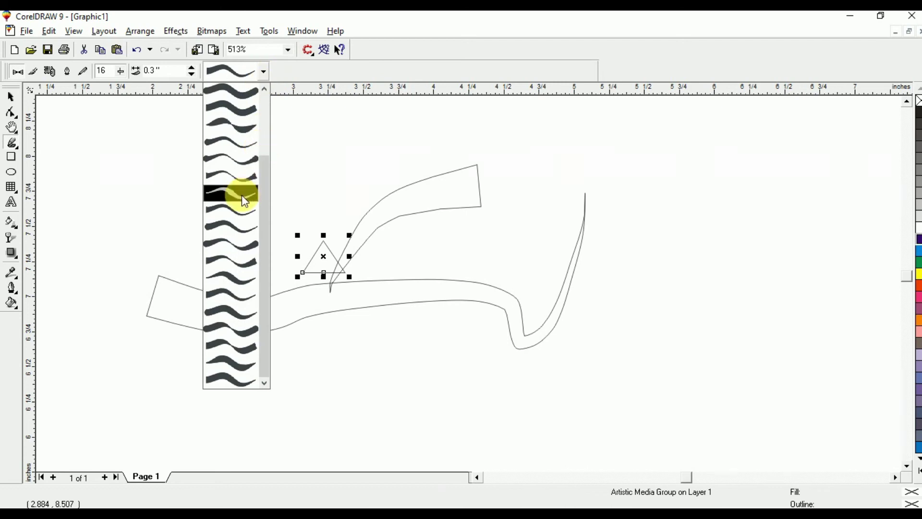
left_click(245, 201)
left_click_drag(252, 204, 445, 322)
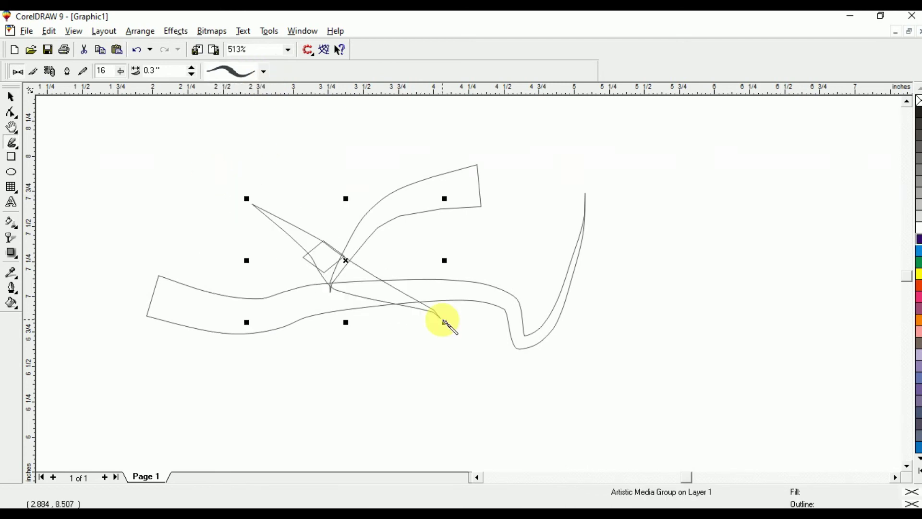
mouse_move(844, 128)
left_mouse_down()
mouse_move(772, 189)
mouse_move(819, 205)
mouse_move(788, 266)
mouse_move(870, 451)
mouse_move(778, 418)
mouse_move(636, 314)
mouse_move(597, 321)
mouse_move(429, 446)
left_mouse_up()
mouse_move(533, 428)
left_mouse_down()
mouse_move(564, 425)
mouse_move(549, 420)
left_mouse_up()
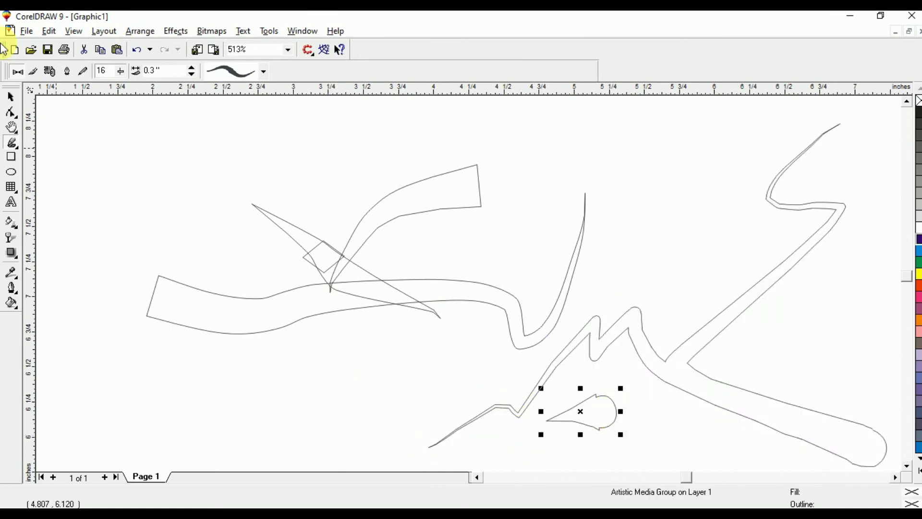
- Switch the Artistic Media tool to Sprayer mode and return it to Preset mode
left_click(50, 71)
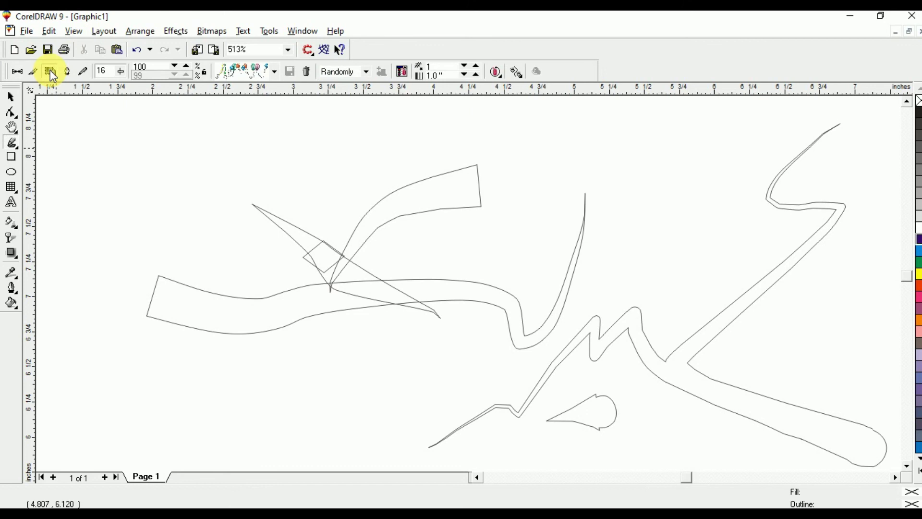
left_click(18, 71)
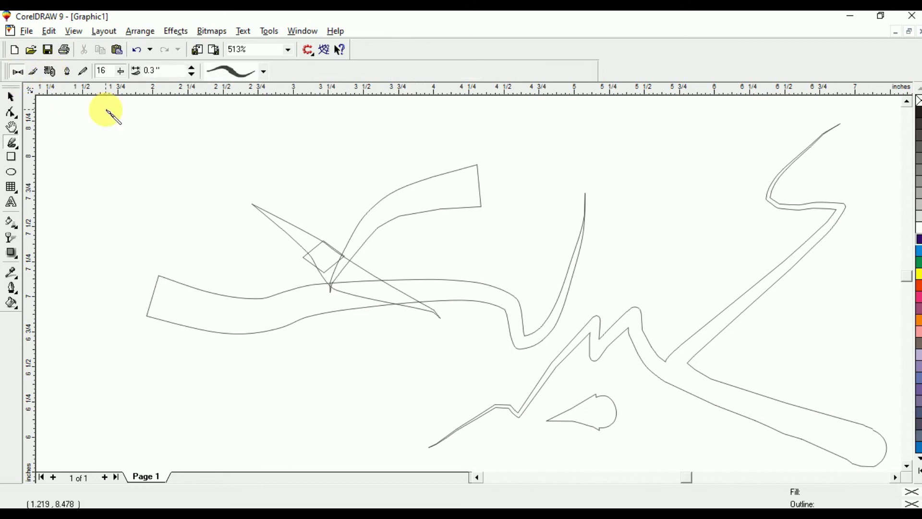
- Select all the artistic strokes on the page and delete them
left_click(10, 97)
key("ctrl+a")
key("Delete")
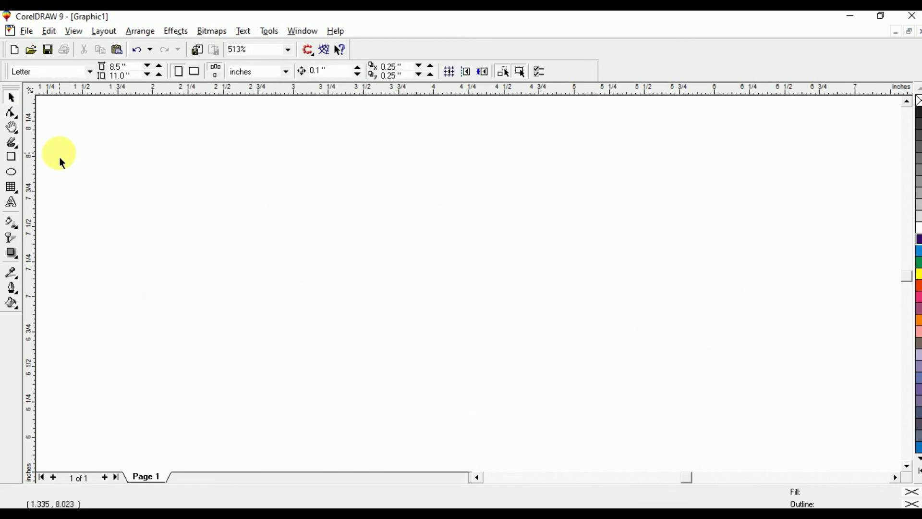
- Draw a rectangle about 3.17 inches wide and 1.35 inches high in the middle of the page
left_click(21, 145)
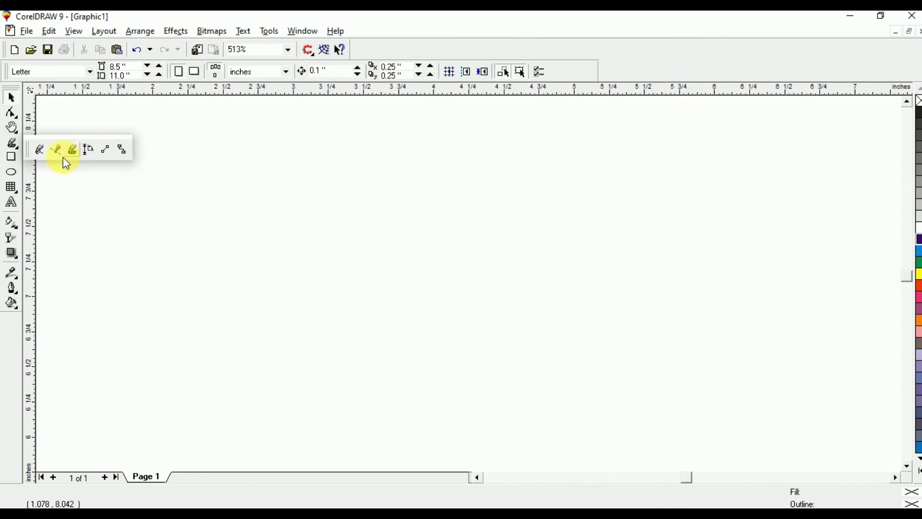
left_click(11, 157)
left_click_drag(134, 179, 579, 369)
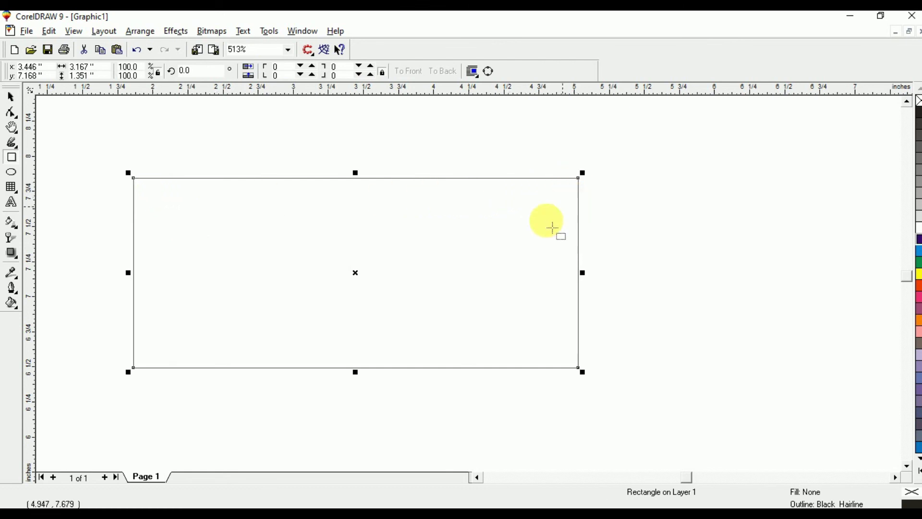
- Add a horizontal dimension between the rectangle's two upper corners, placing its label beside the lower-right corner
left_click(19, 143)
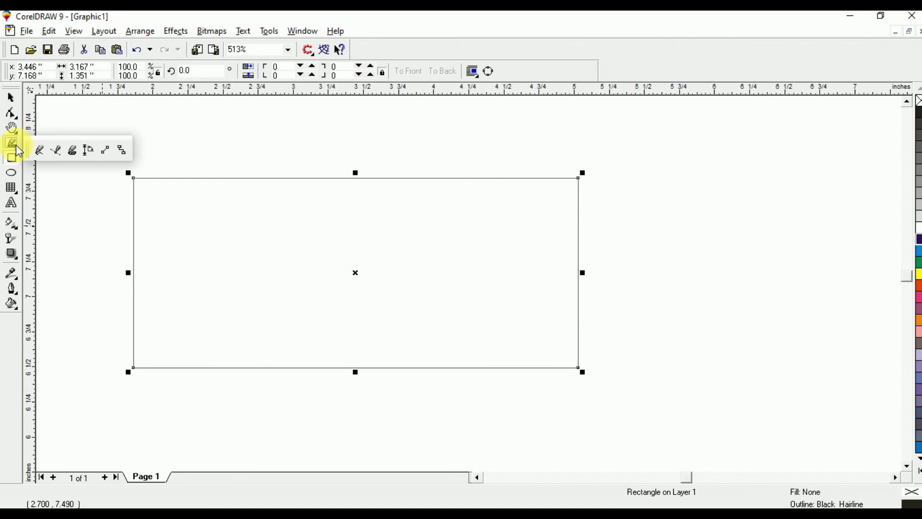
left_click(84, 151)
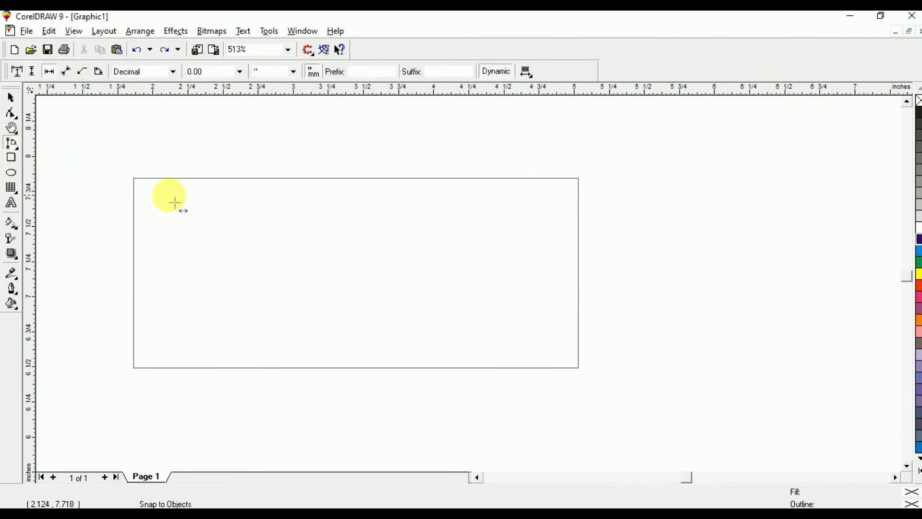
left_click(139, 185)
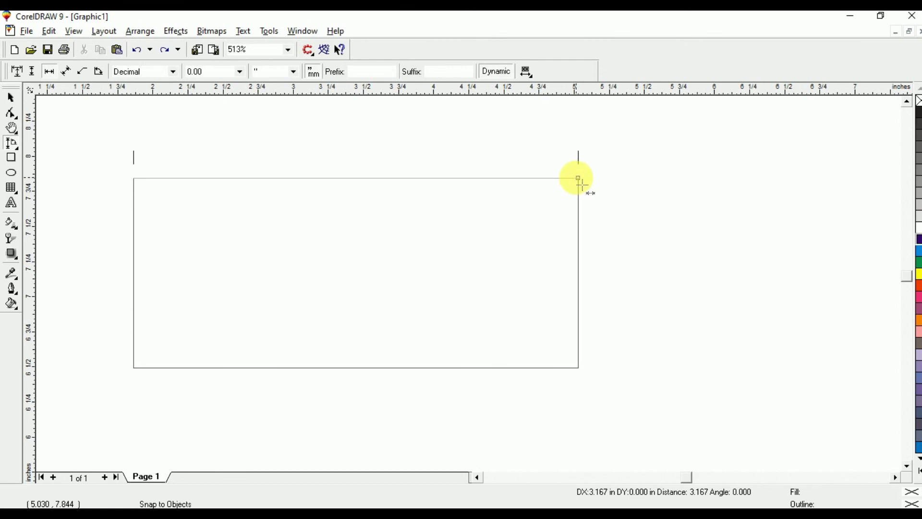
left_click(584, 186)
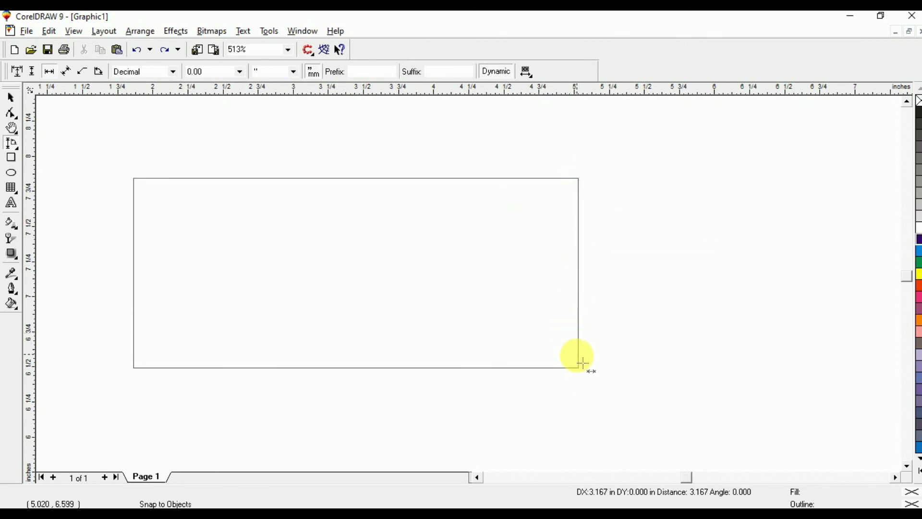
left_click(579, 368)
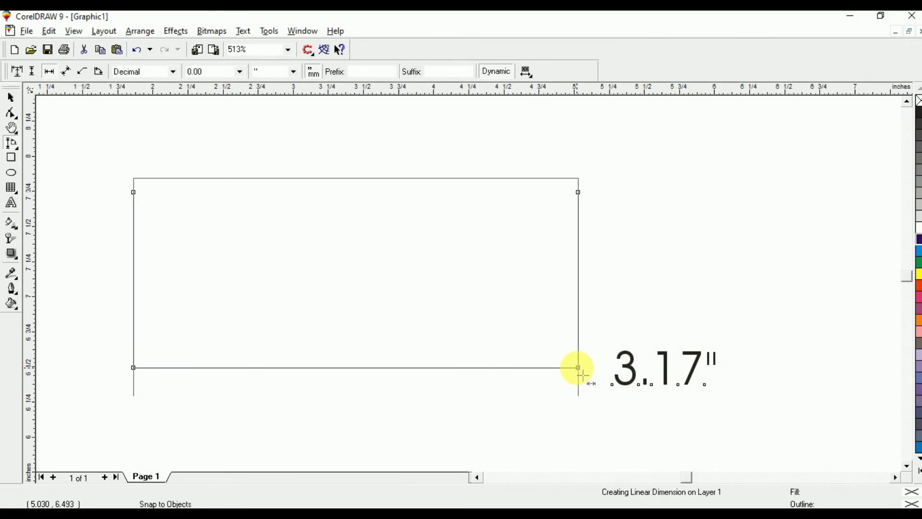
- Select the rectangle together with its dimension and delete them
left_click(11, 98)
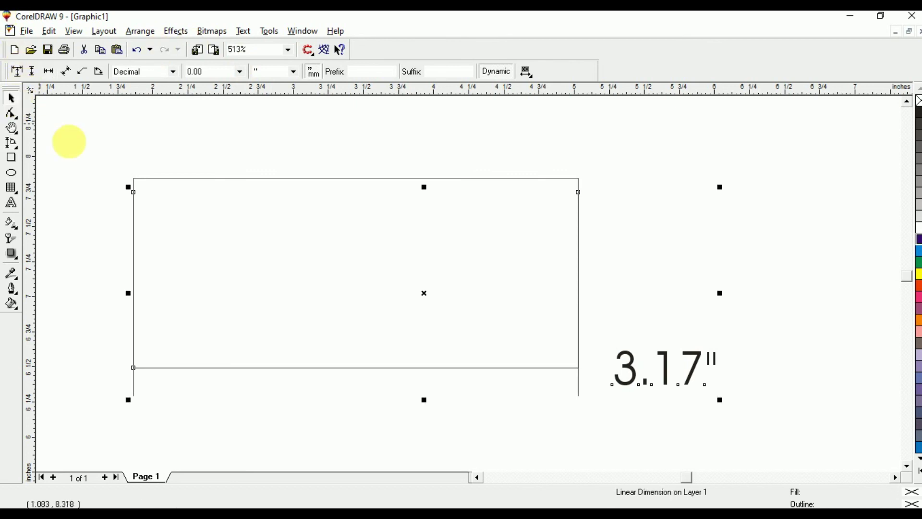
left_click_drag(104, 152, 771, 434)
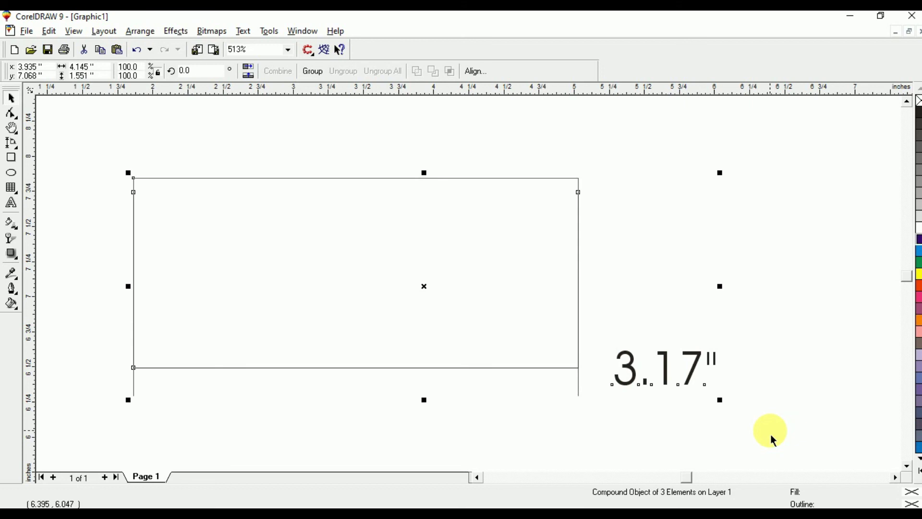
key("Delete")
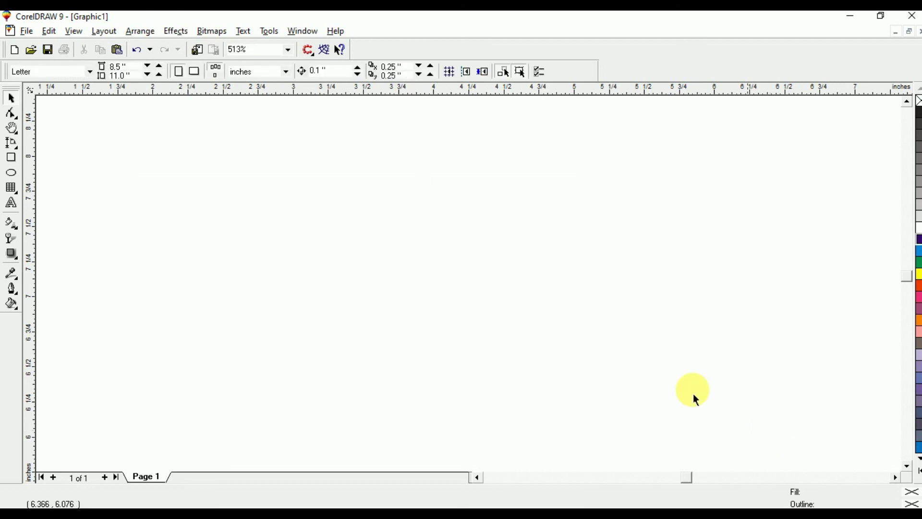
- Draw two small separate rectangles, the second about 0.51 by 0.50 inches and placed diagonally below and to the right of the first
left_click(13, 148)
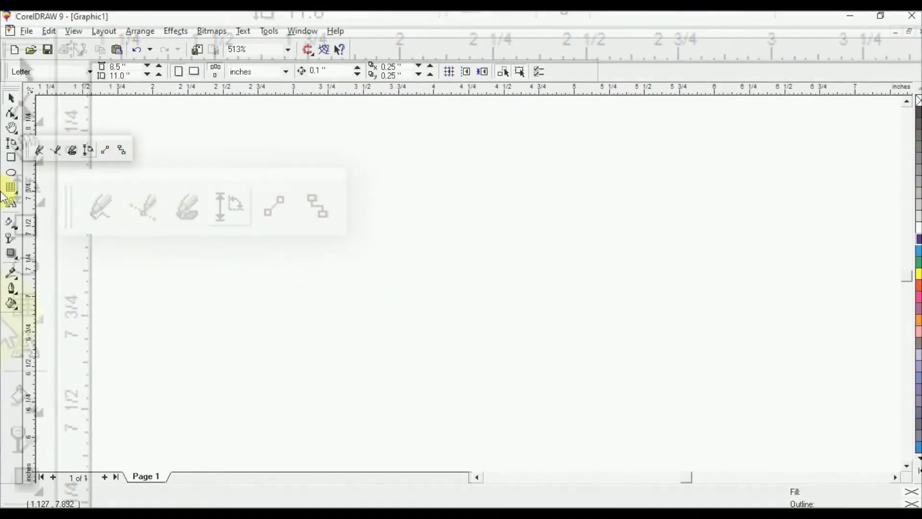
left_click(10, 158)
left_click_drag(177, 188, 356, 320)
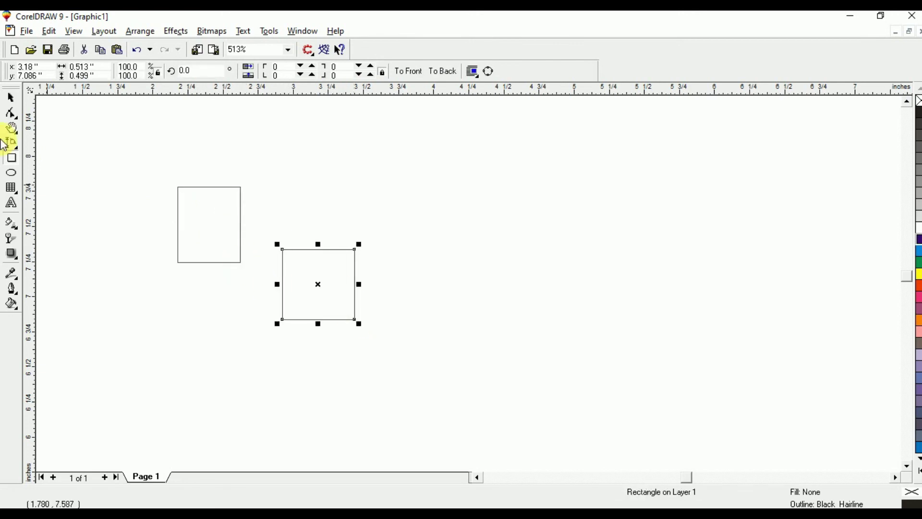
- Connect the first rectangle's lower-right corner to the second rectangle's upper-left corner with a straight connector line
left_click(17, 145)
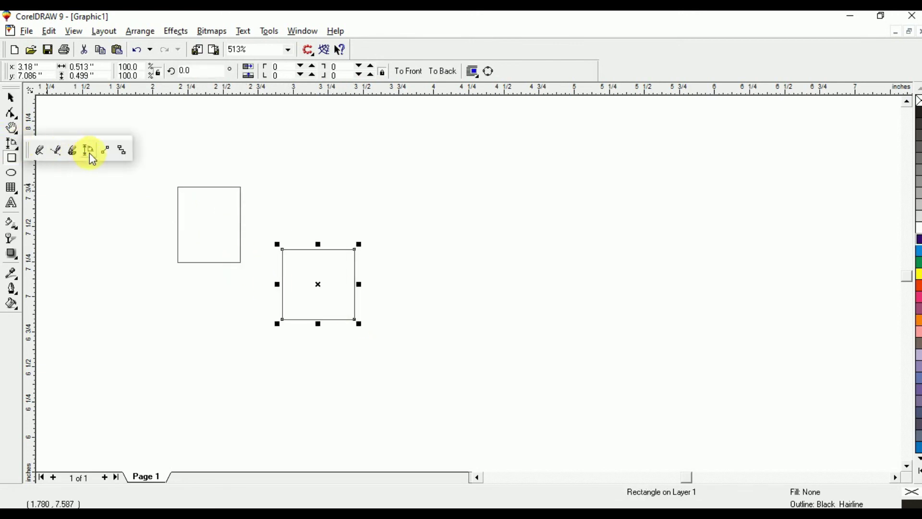
left_click(106, 151)
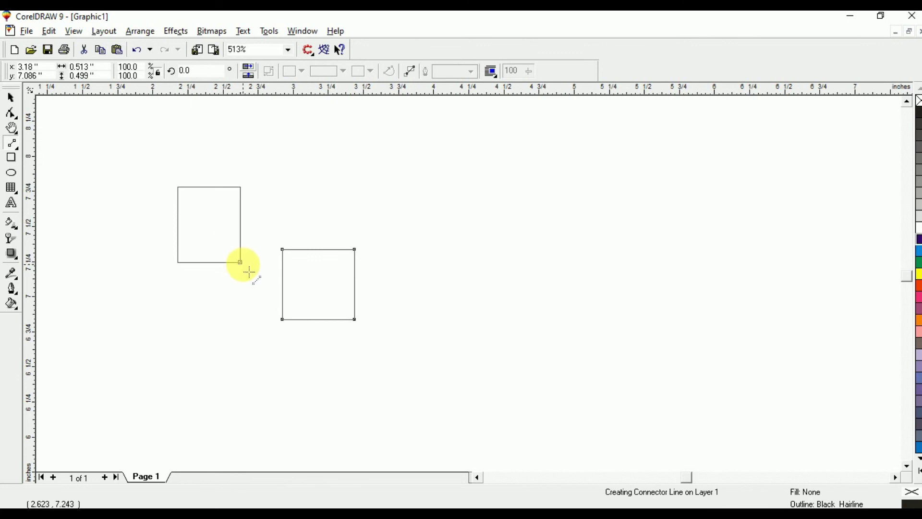
left_click_drag(241, 264, 282, 249)
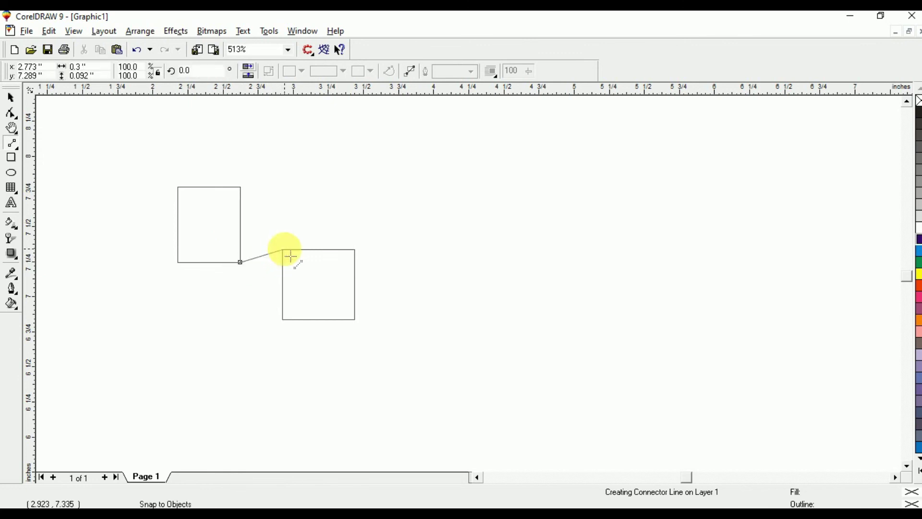
left_click(11, 98)
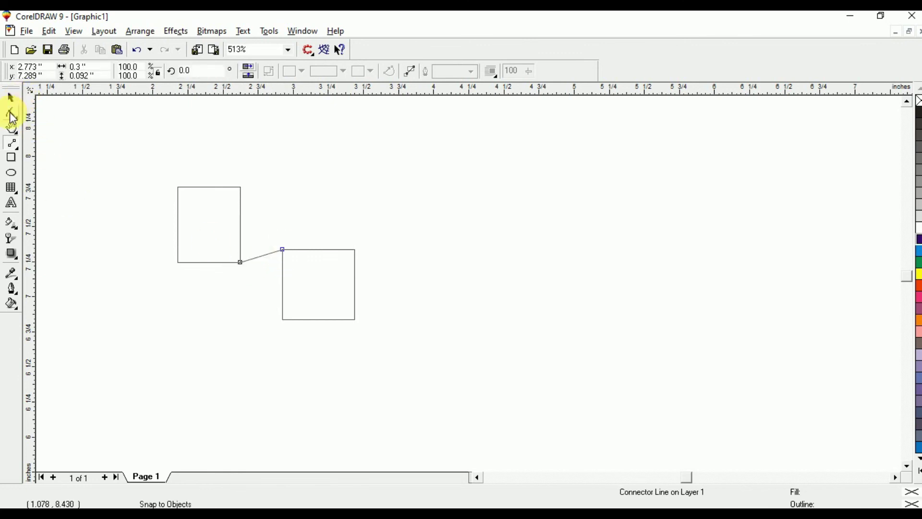
- Draw two more rectangles to the right, the second about 0.76 by 0.65 inches, and link their corners with a stepped connector line
mouse_move(428, 194)
left_mouse_down()
mouse_move(486, 261)
mouse_move(611, 332)
left_mouse_up()
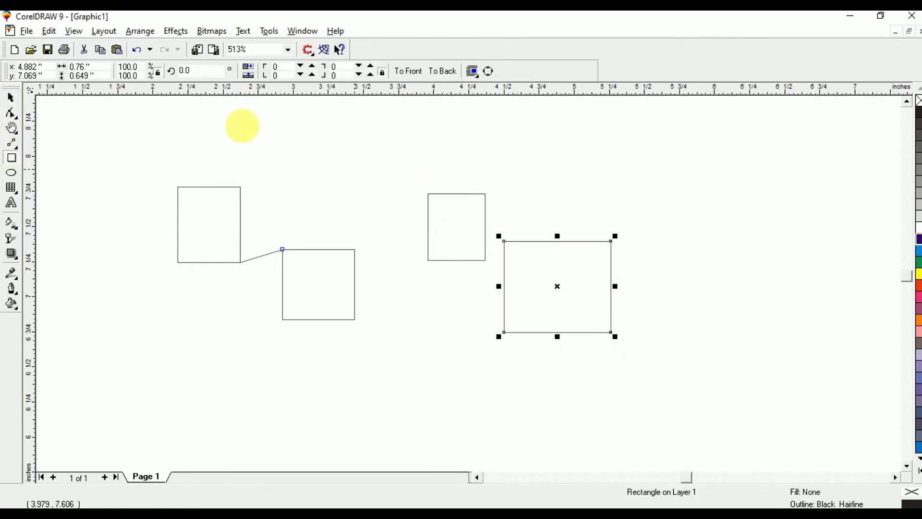
left_click(16, 144)
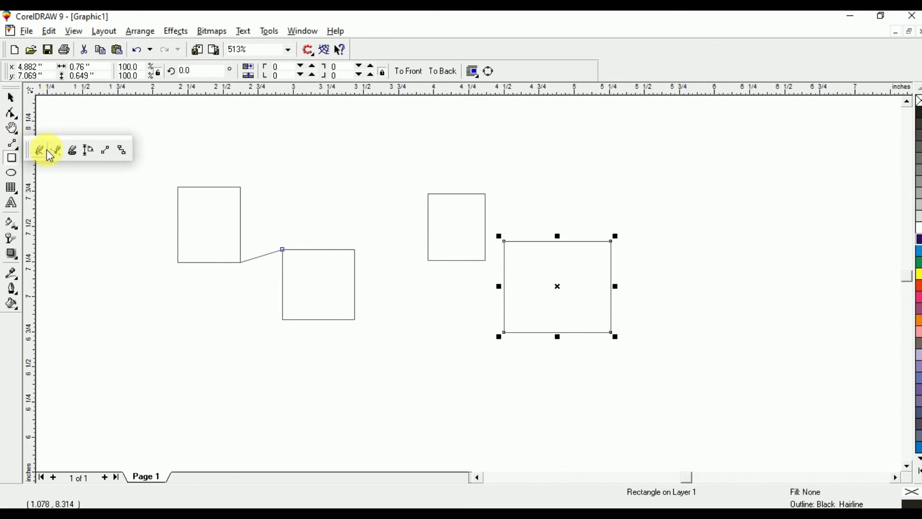
left_click(123, 151)
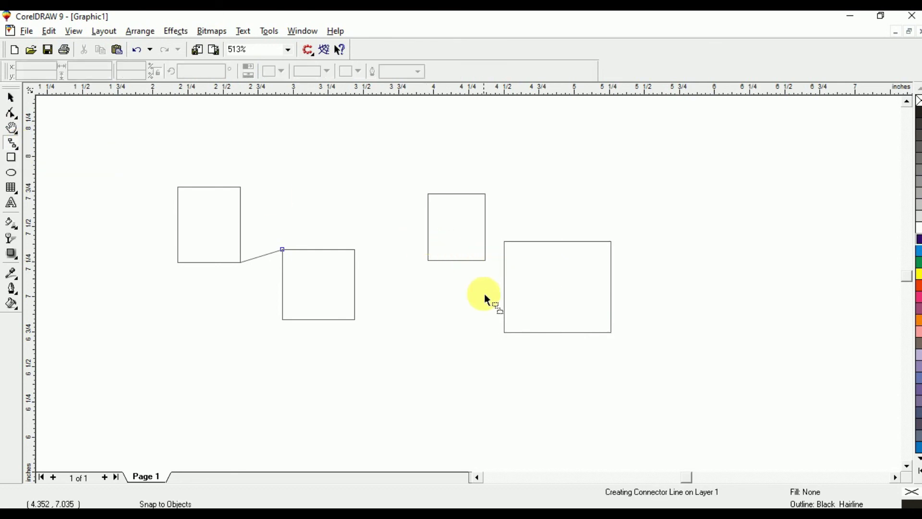
left_click_drag(485, 259, 504, 332)
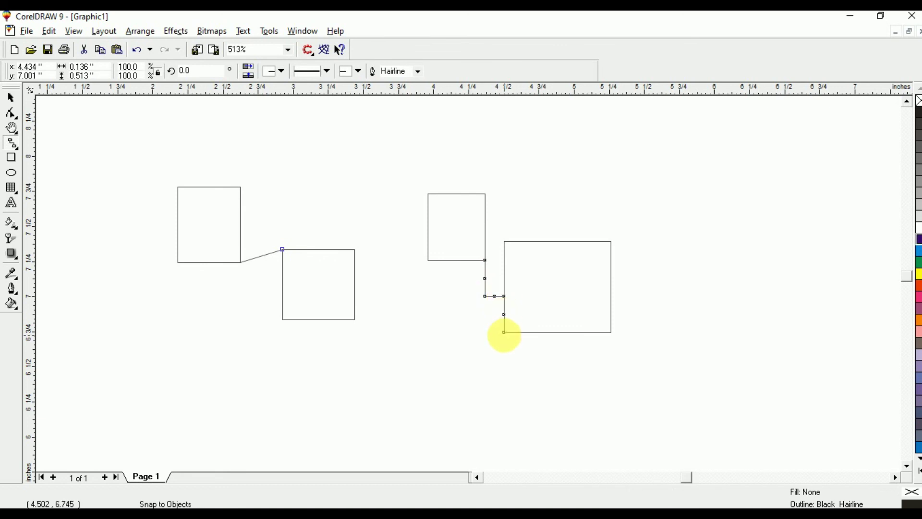
- Select all four rectangles together with both connector lines
left_click(11, 98)
left_click_drag(129, 123, 621, 407)
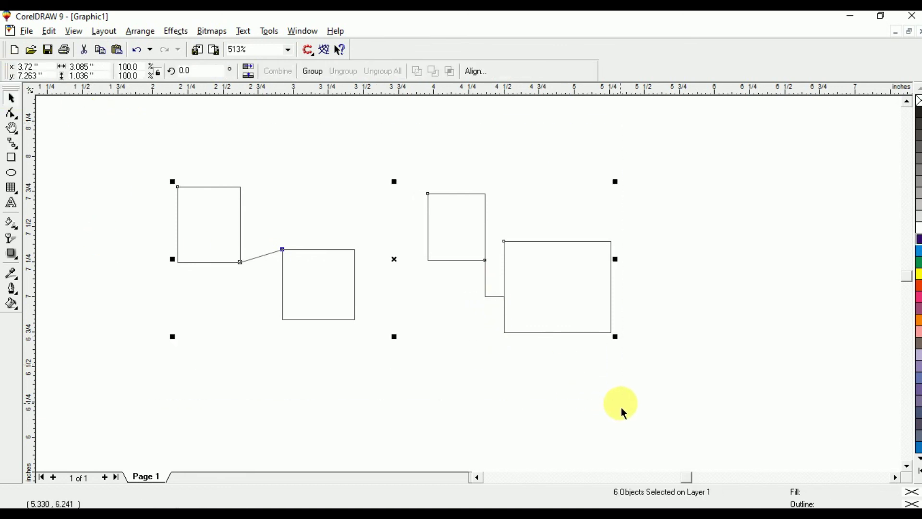